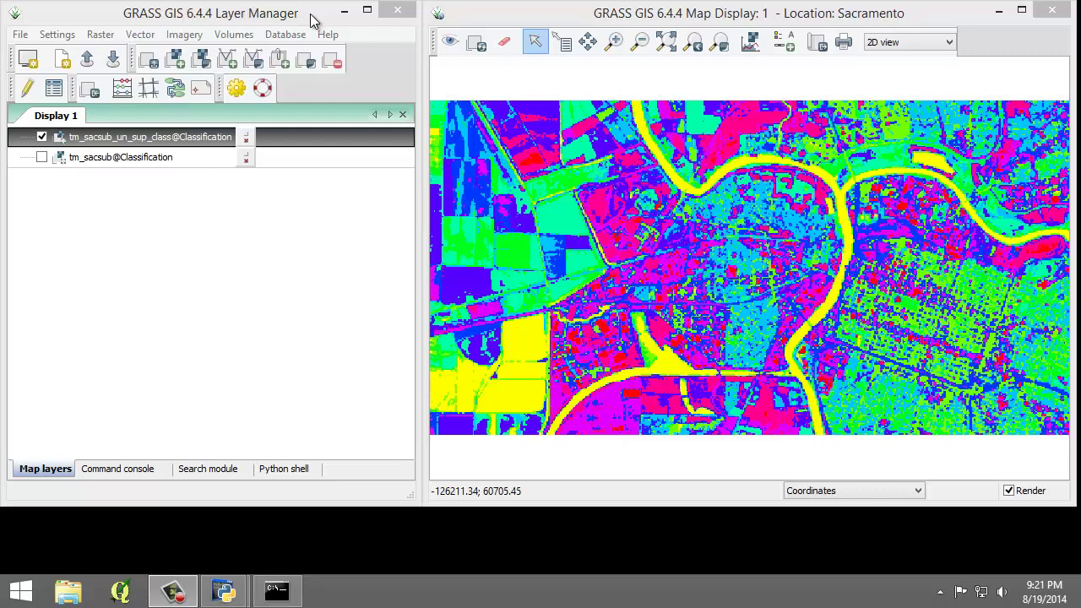
Step: In Create RGB, assign tm_sacsub.3, tm_sacsub.2 and tm_sacsub.1 as red, green and blue
left_click(103, 37)
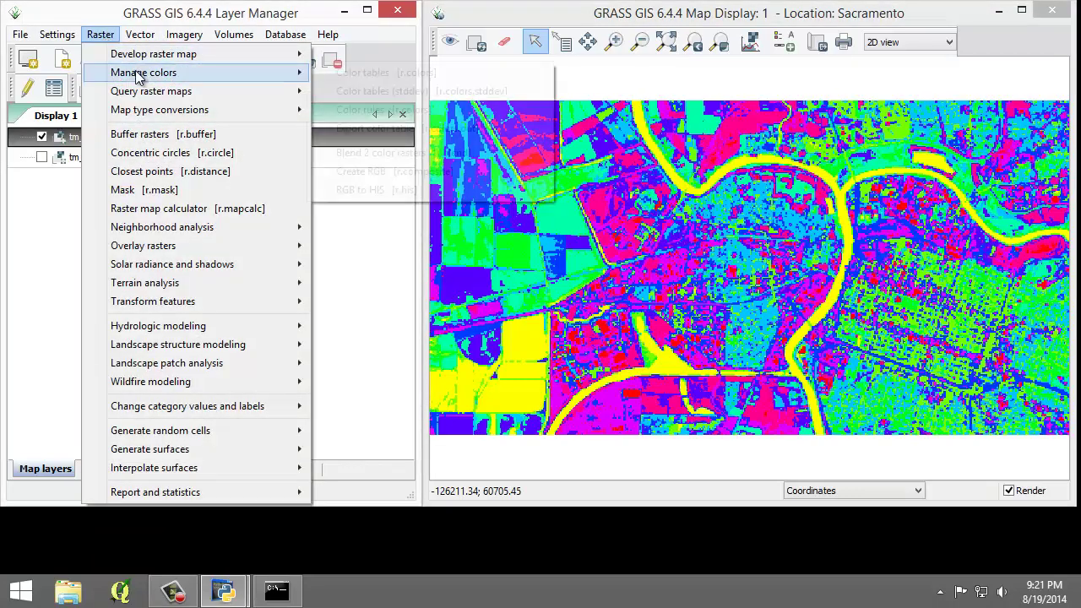
mouse_move(139, 76)
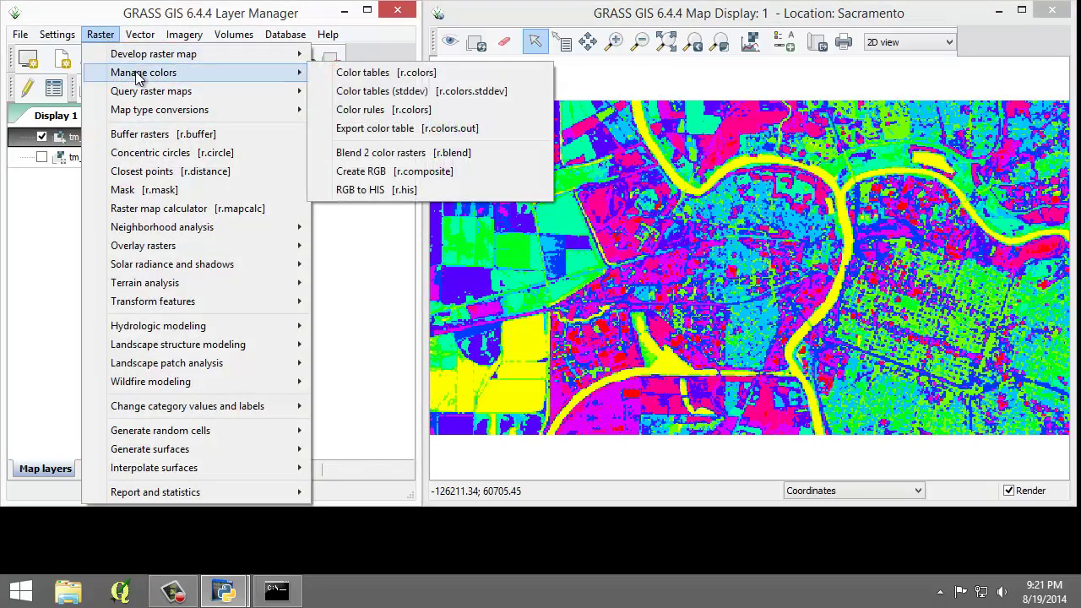
left_click(411, 173)
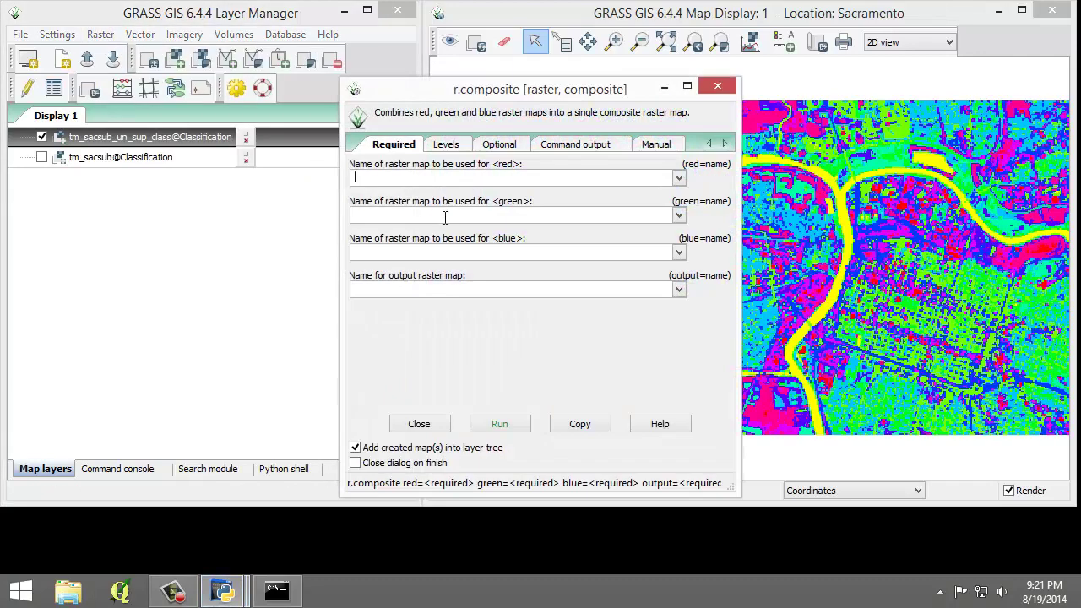
left_click(679, 177)
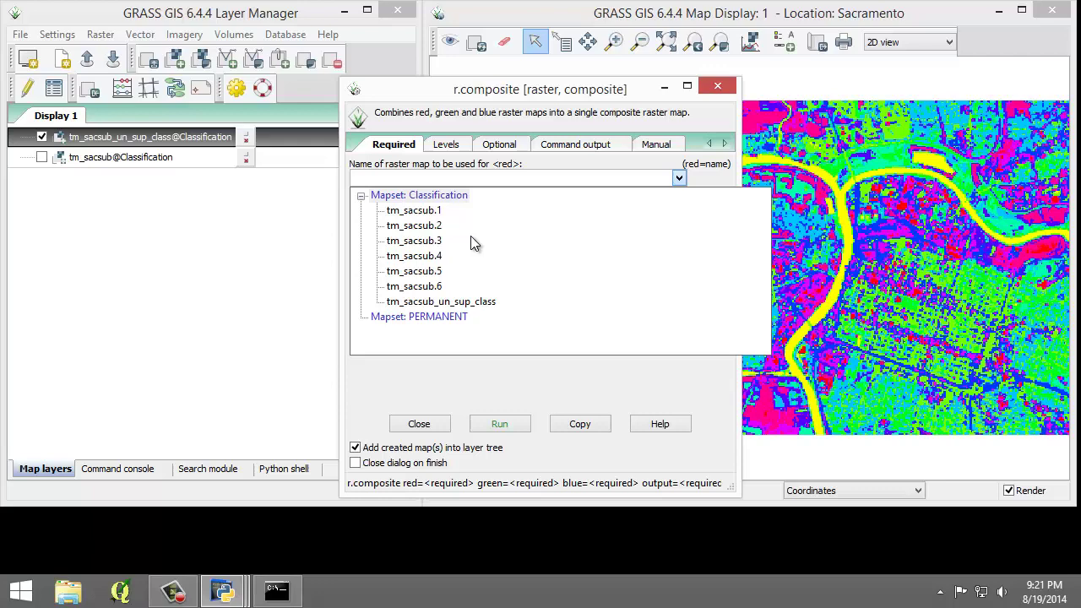
left_click(427, 241)
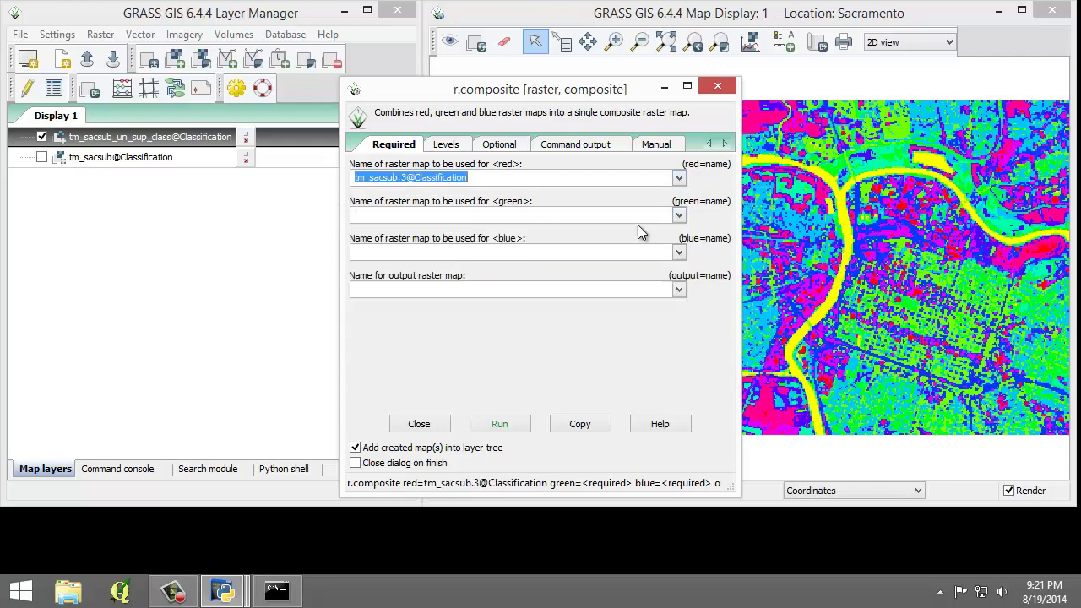
left_click(679, 214)
left_click(423, 263)
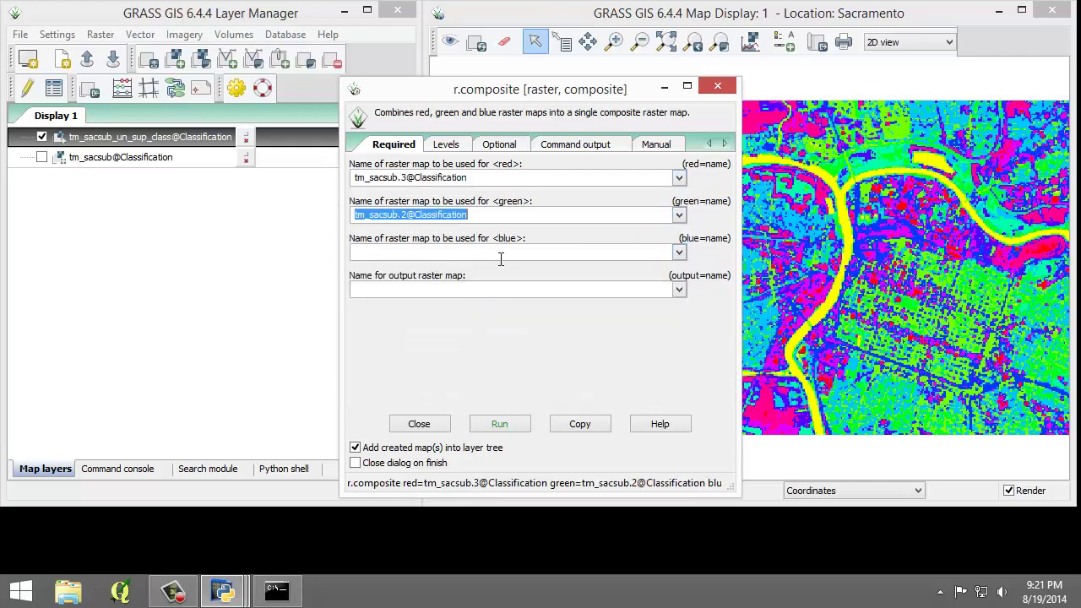
left_click(679, 253)
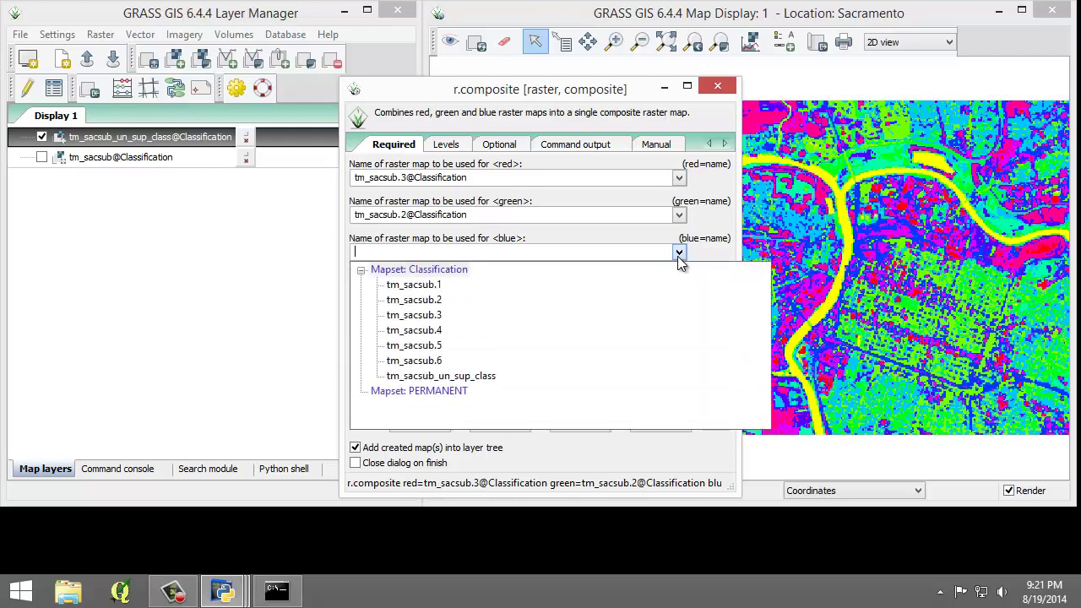
left_click(429, 286)
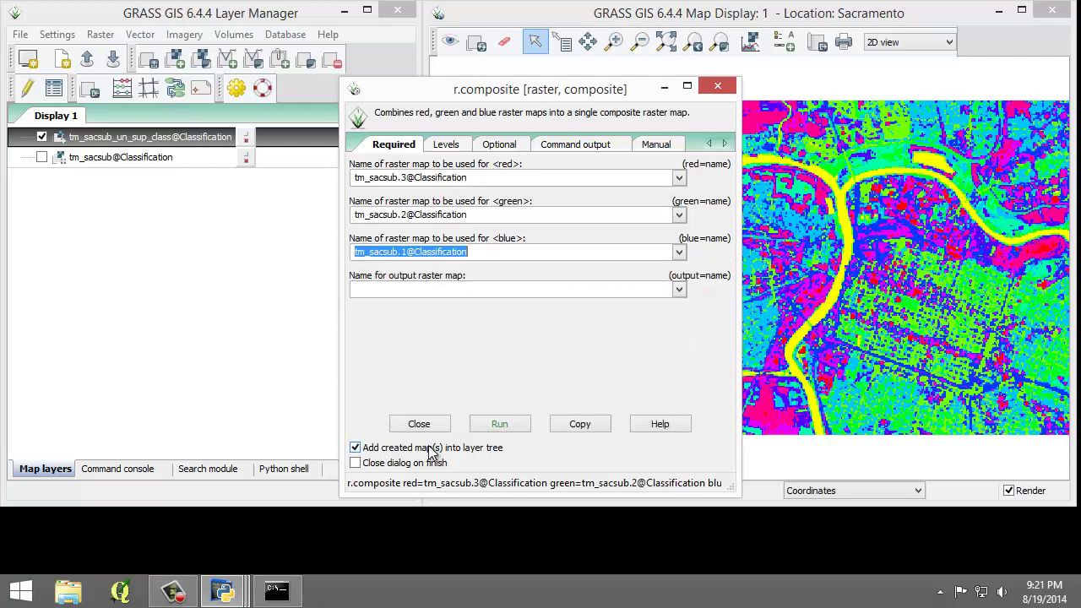
Step: Name the composite output tm_sacsub_RGB and run it
left_click(487, 429)
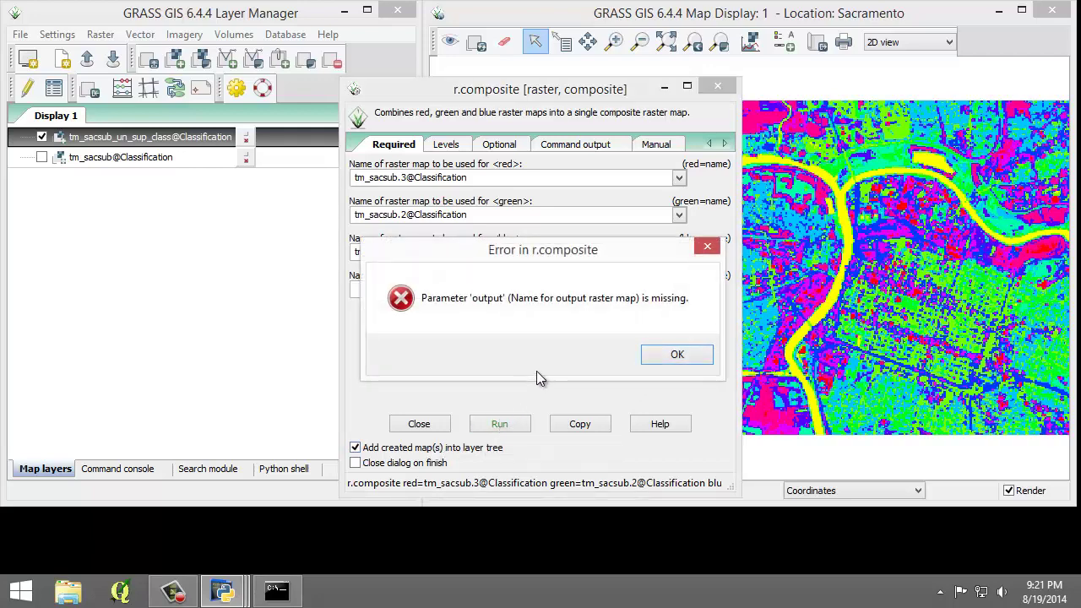
left_click(687, 356)
left_click(460, 291)
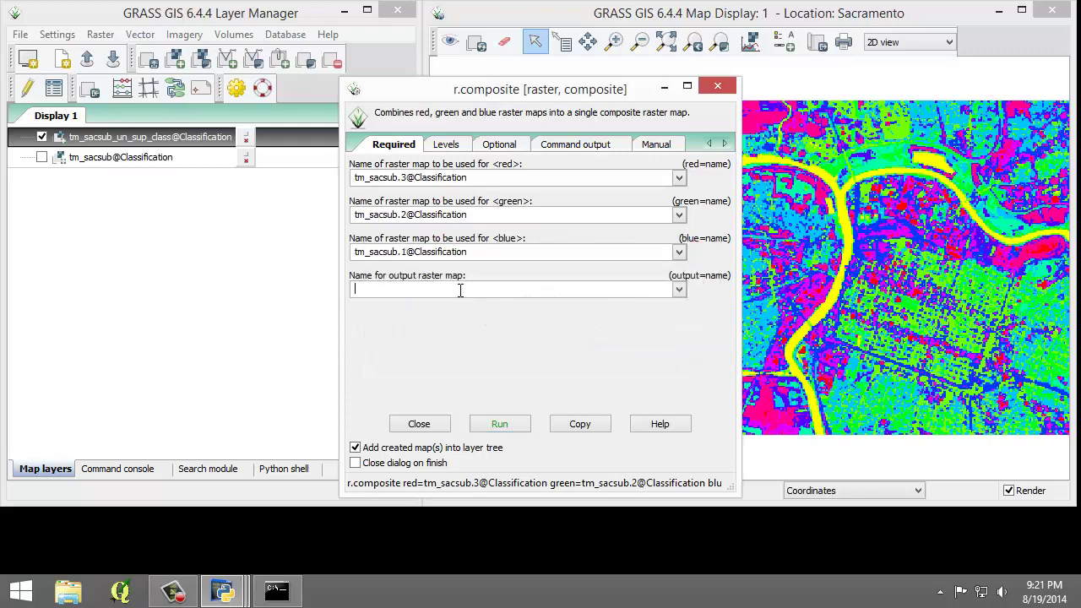
type("tm_sacsub_RGB")
left_click(499, 423)
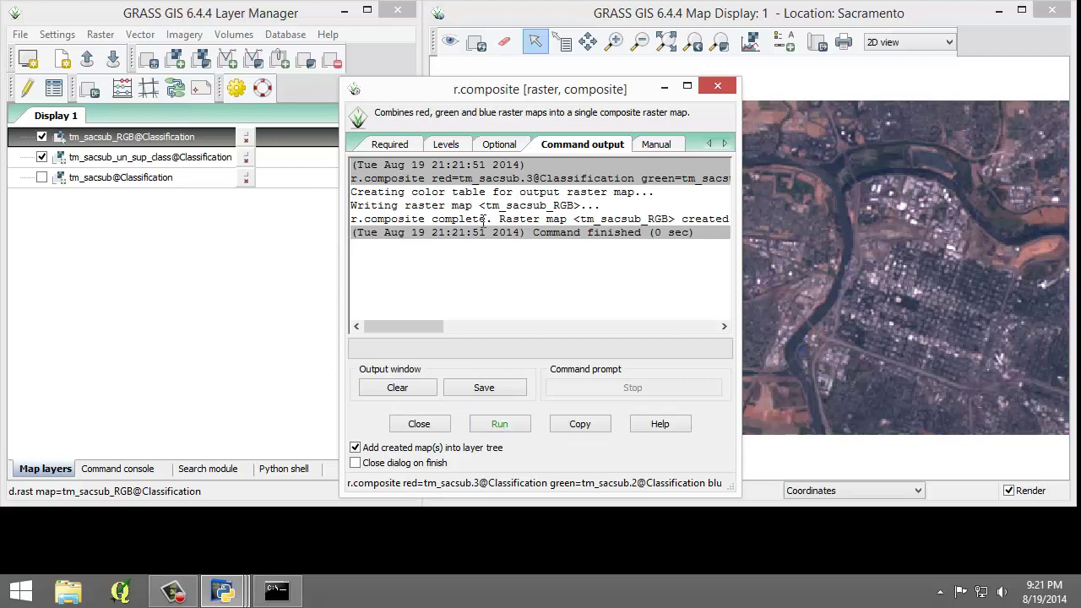
Step: Close the composite tool and move tm_sacsub_un_sup_class above tm_sacsub_RGB in the layer tree
left_click(434, 426)
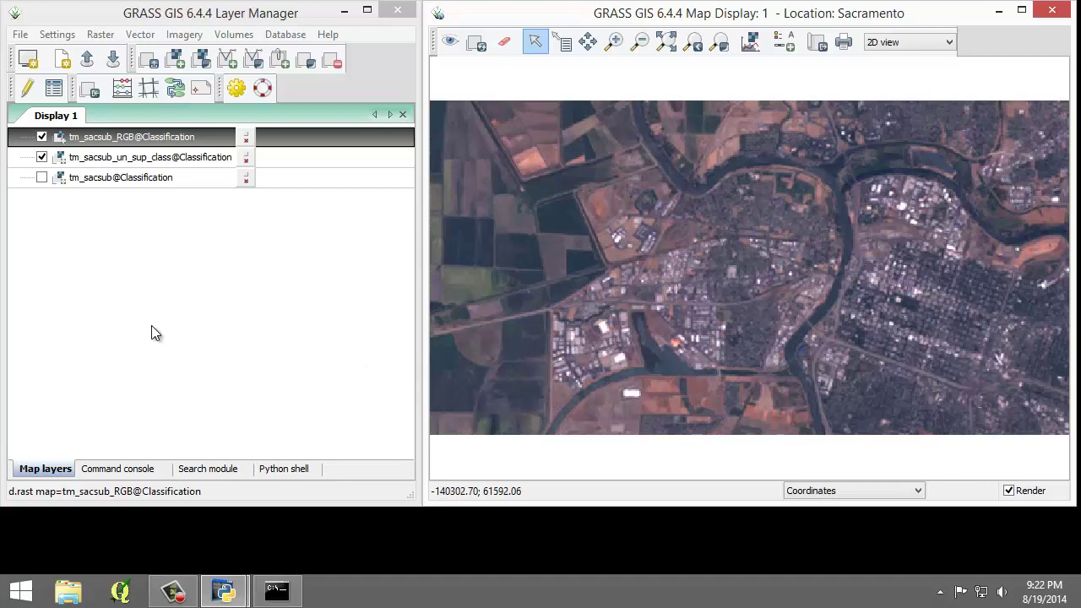
left_click(118, 161)
left_click_drag(118, 161, 118, 141)
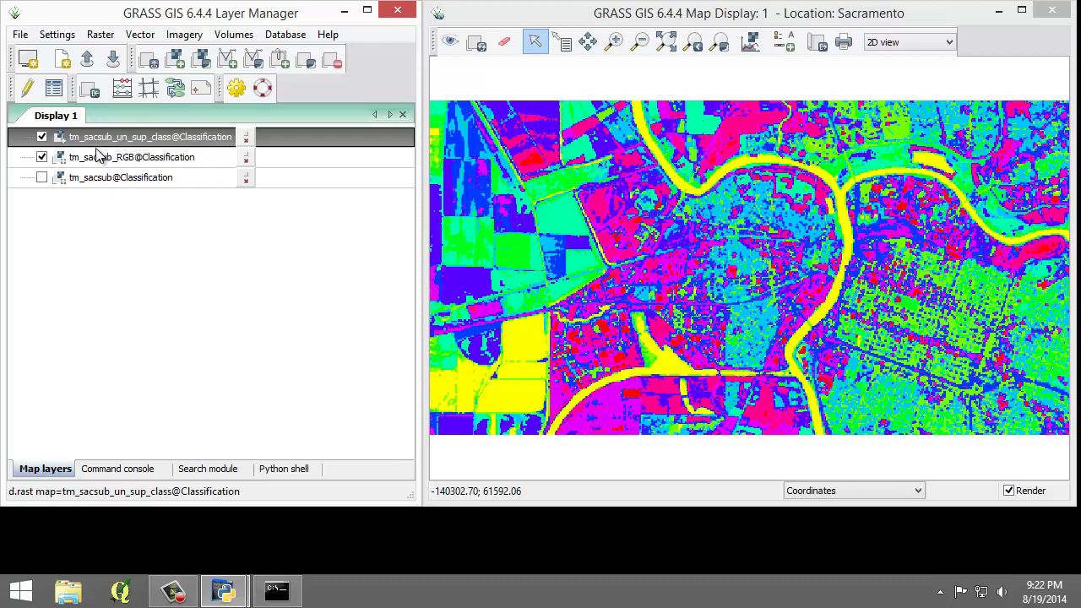
Step: Toggle the classification layer on and off to compare, leaving it hidden
left_click(42, 136)
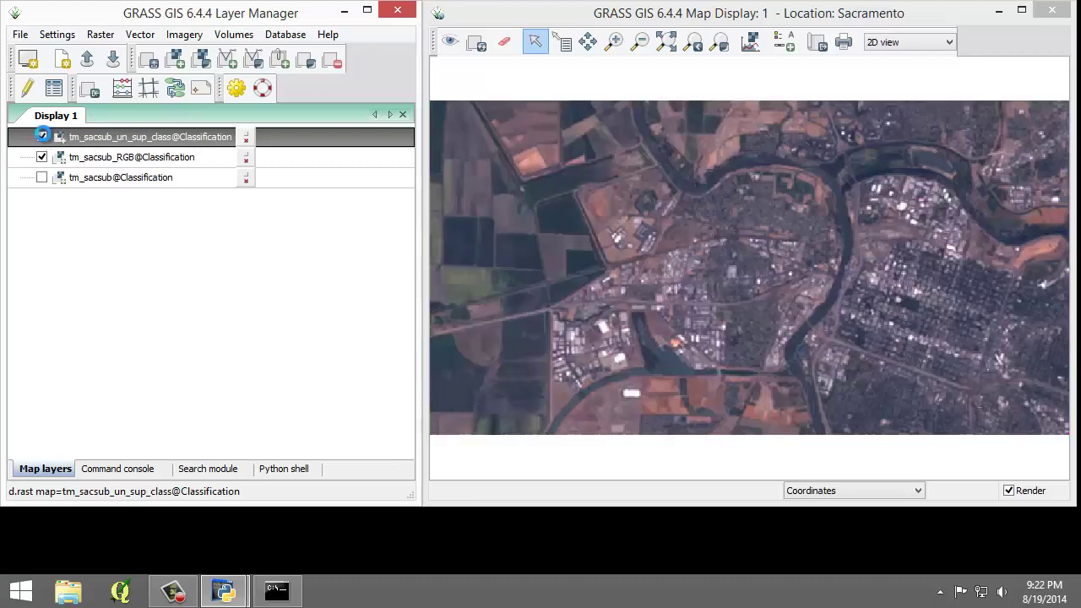
left_click(42, 137)
left_click(42, 137)
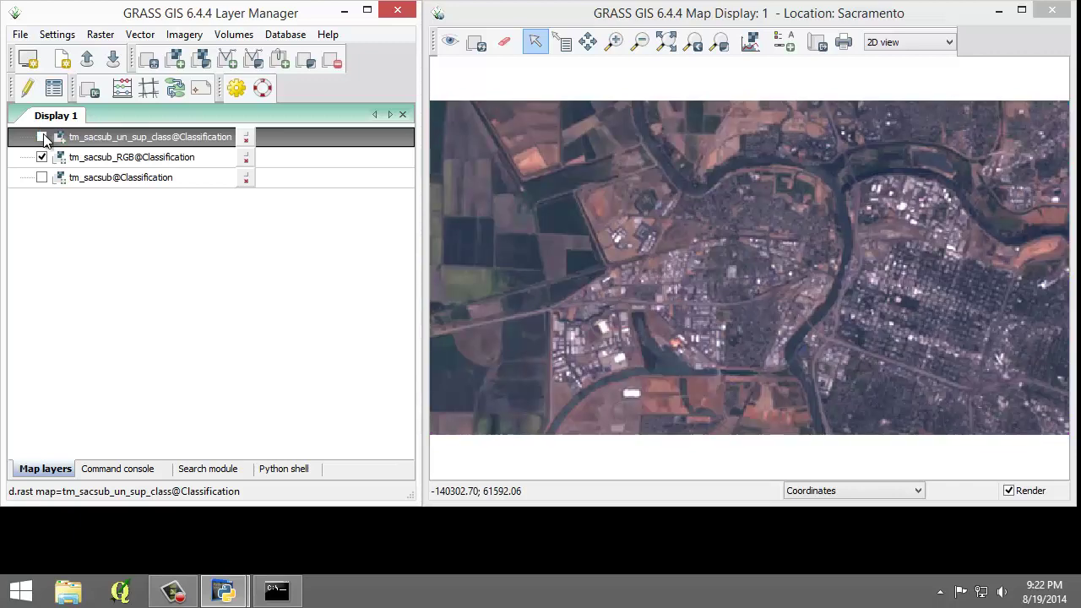
left_click(42, 137)
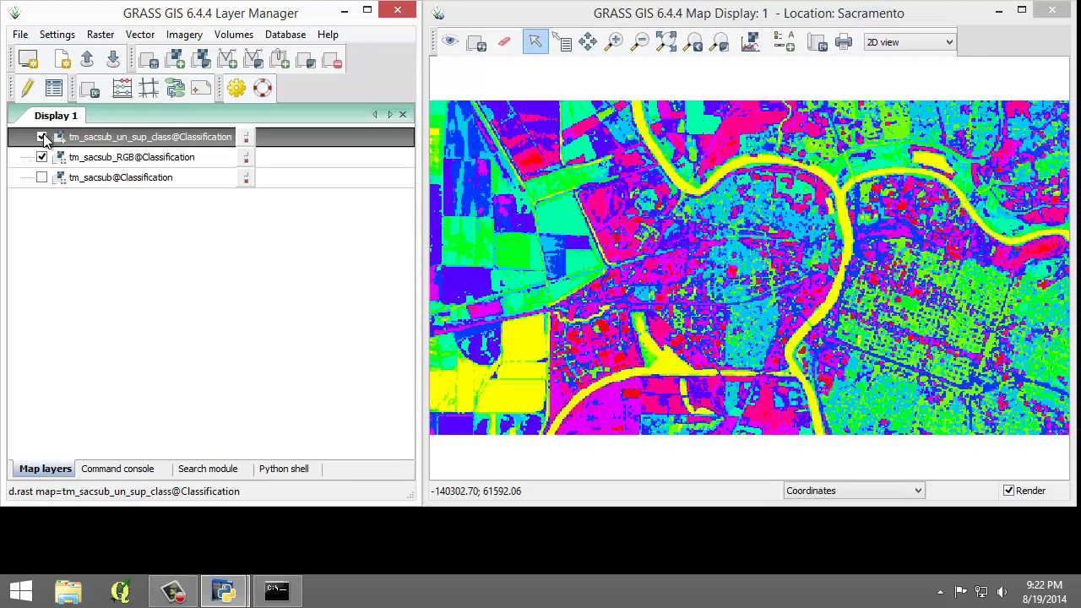
left_click(42, 137)
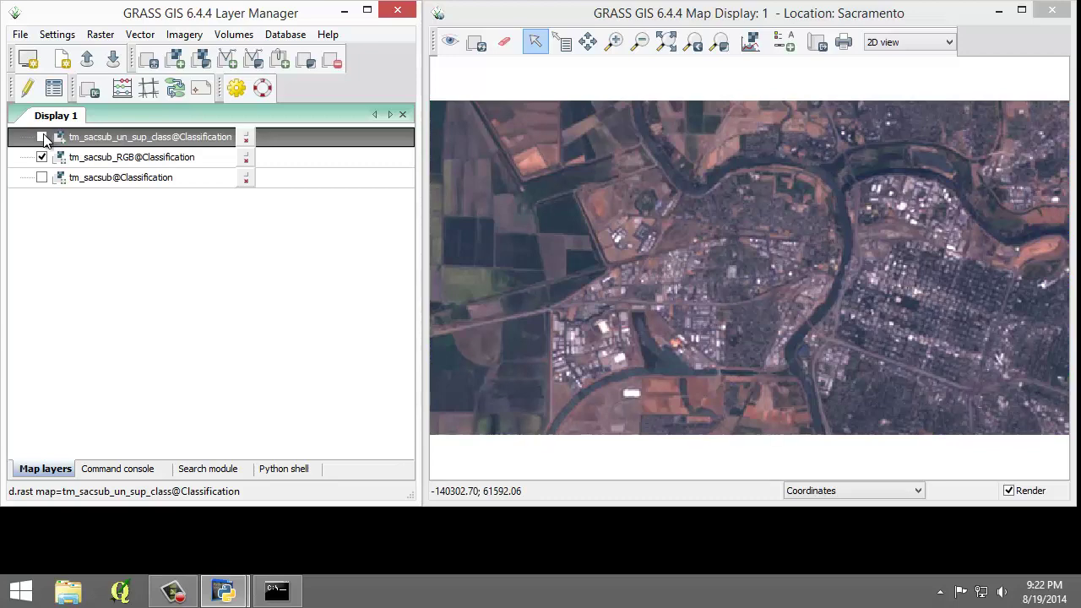
Step: Re-display the classification and query a yellow river pixel, which reports Class 1
left_click(43, 137)
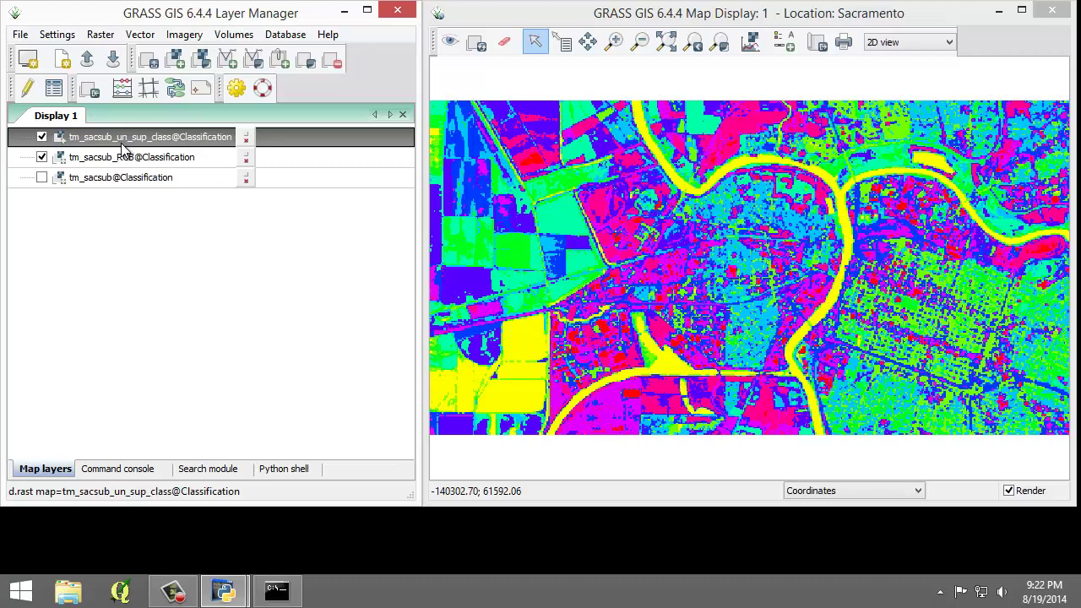
left_click(563, 42)
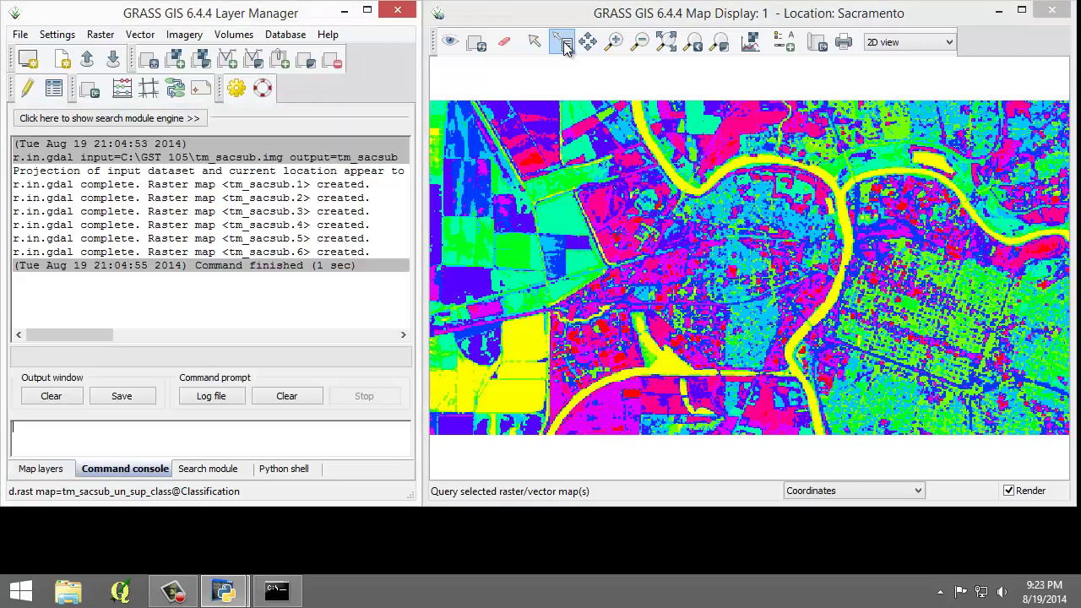
left_click(821, 312)
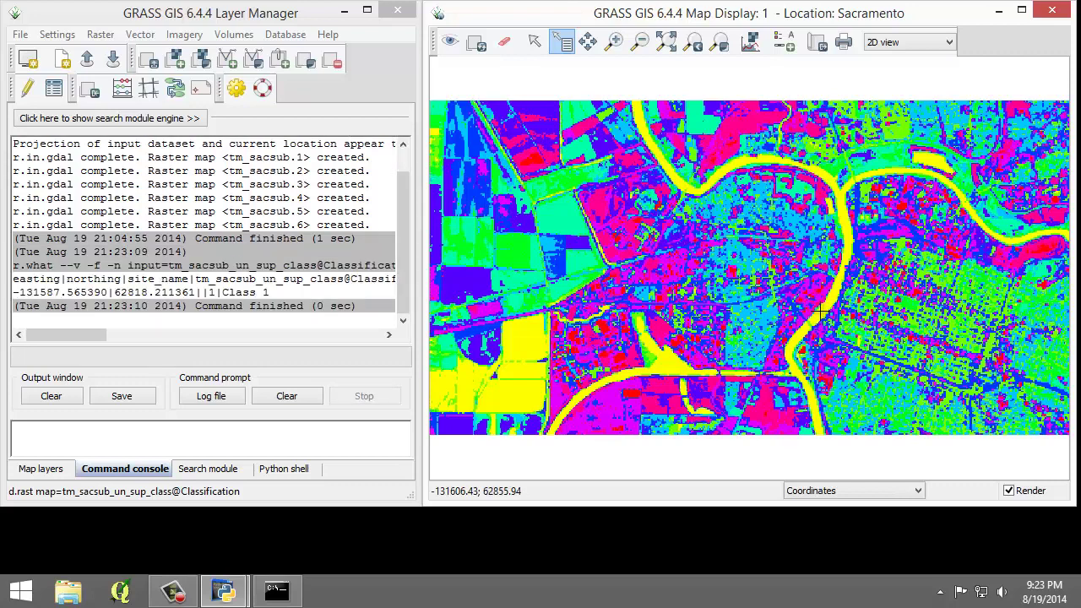
left_click(142, 473)
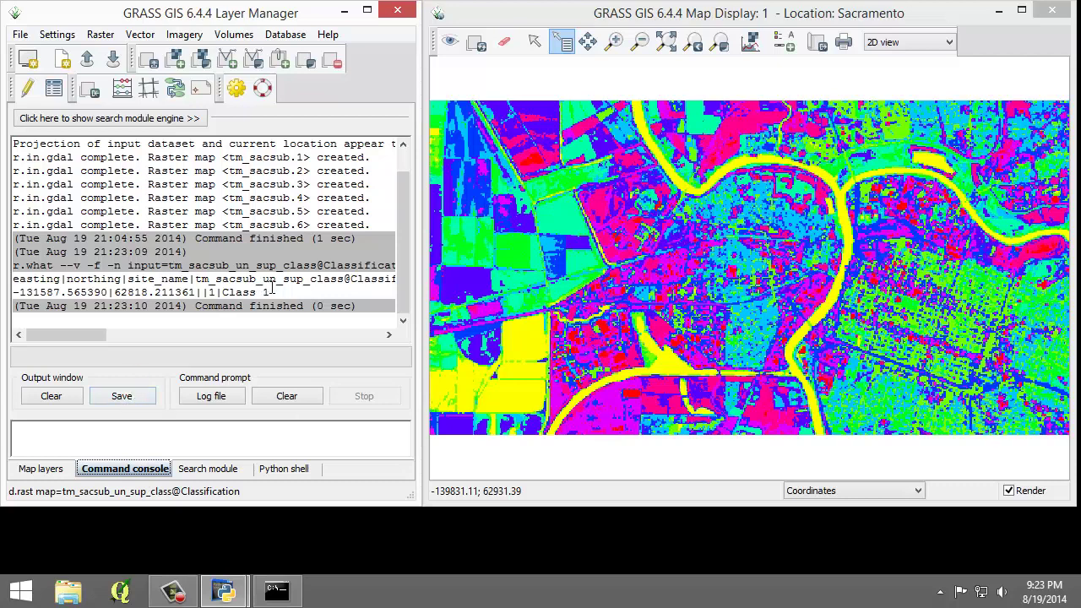
left_click_drag(270, 292, 221, 292)
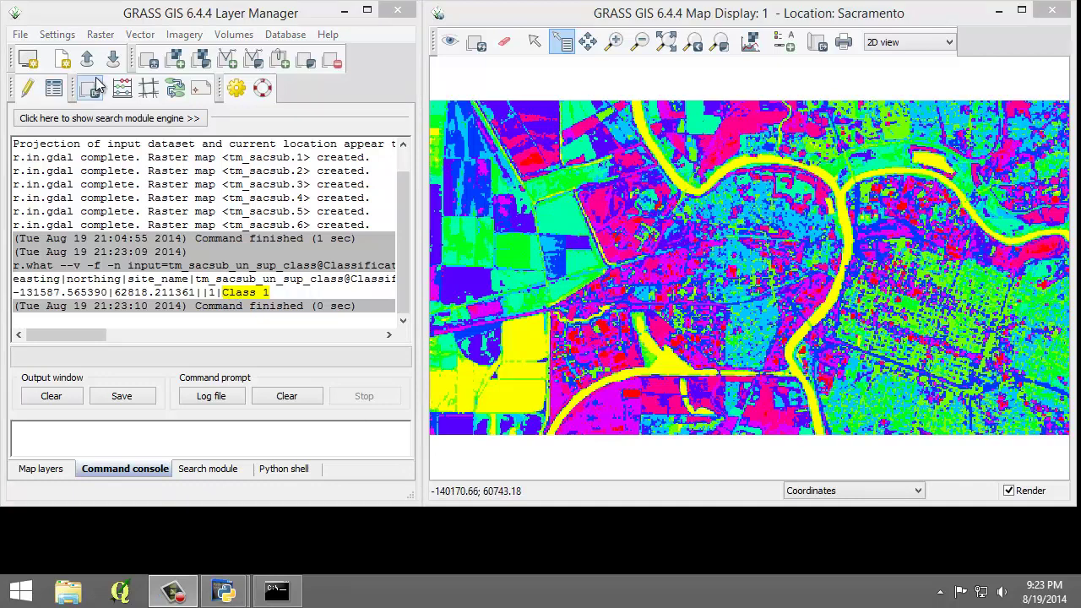
Step: Open r.colors for tm_sacsub_un_sup_class, read its Manual tab, and return to Required
left_click(100, 35)
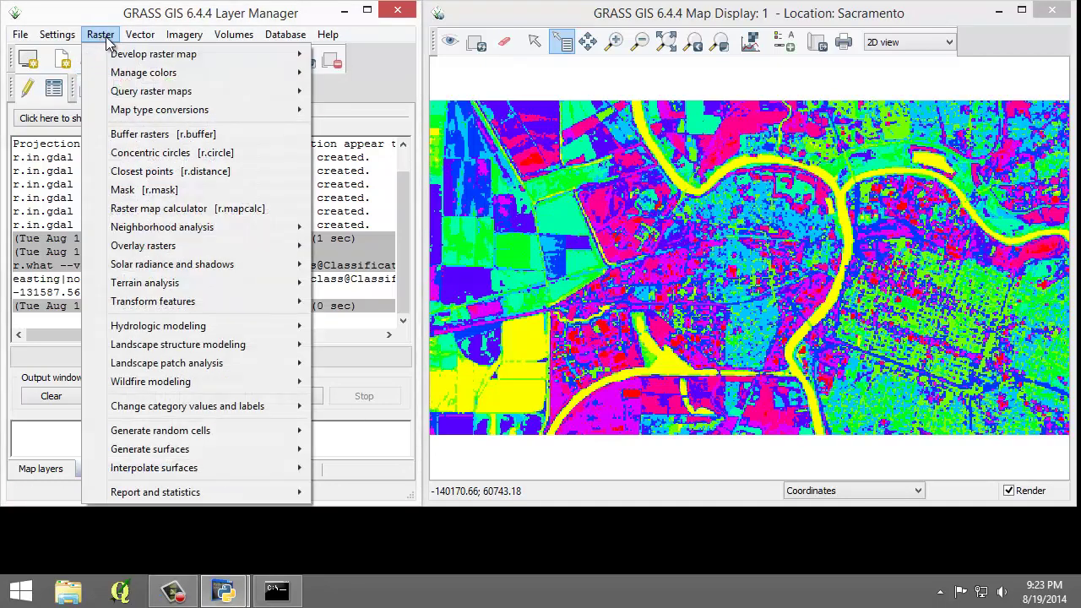
mouse_move(165, 75)
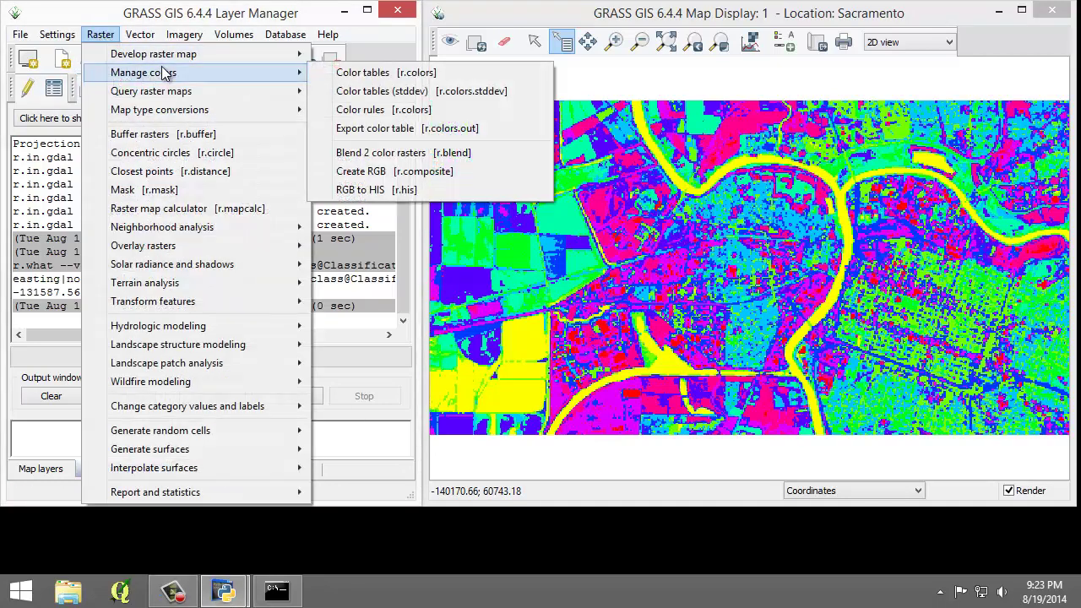
left_click(441, 77)
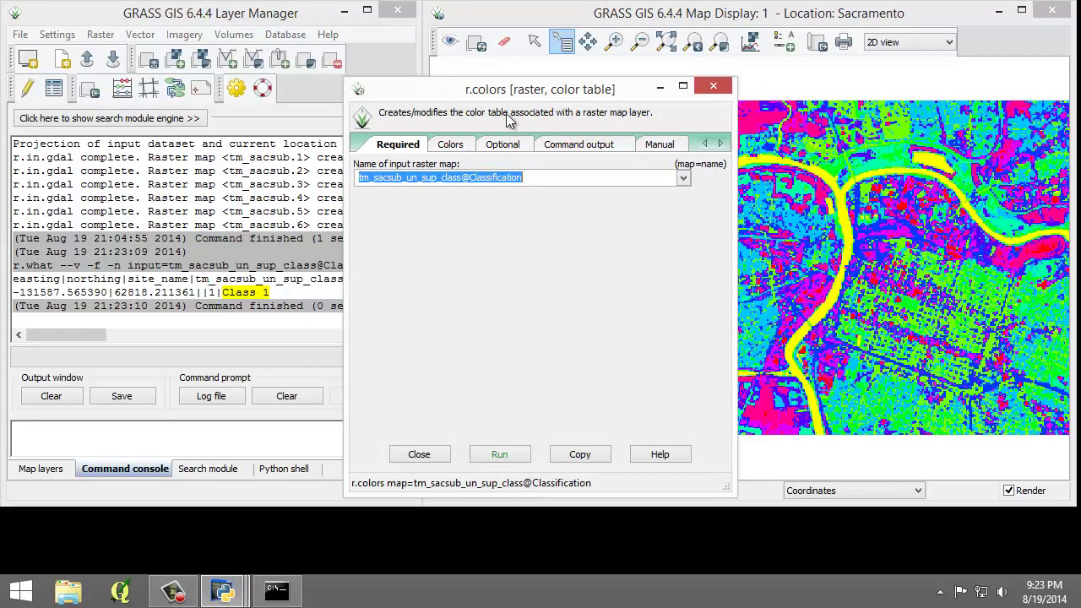
left_click(654, 145)
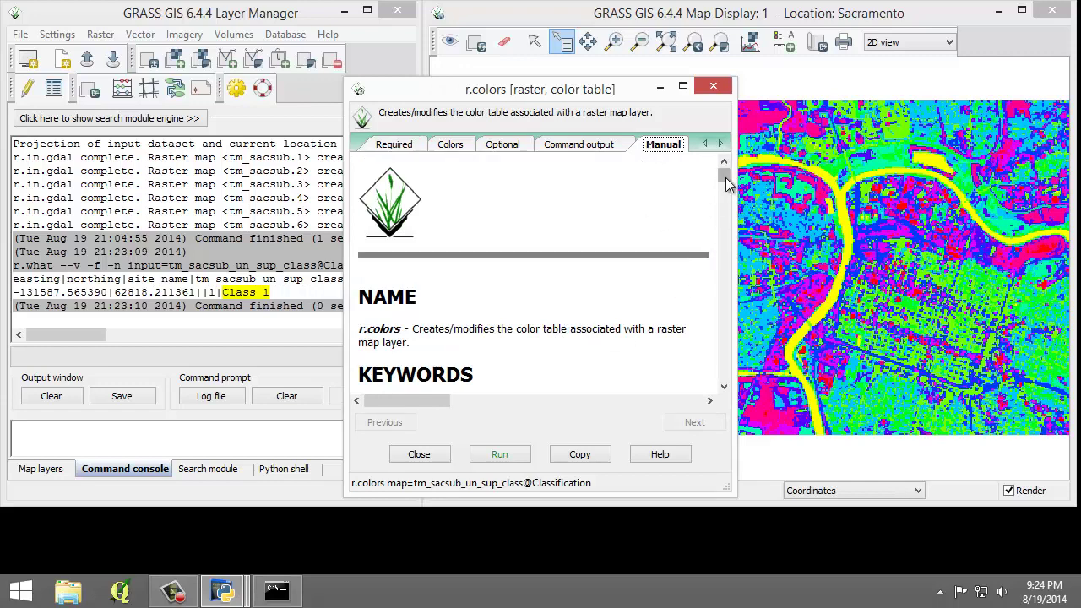
left_click_drag(726, 178, 704, 166)
left_click(394, 144)
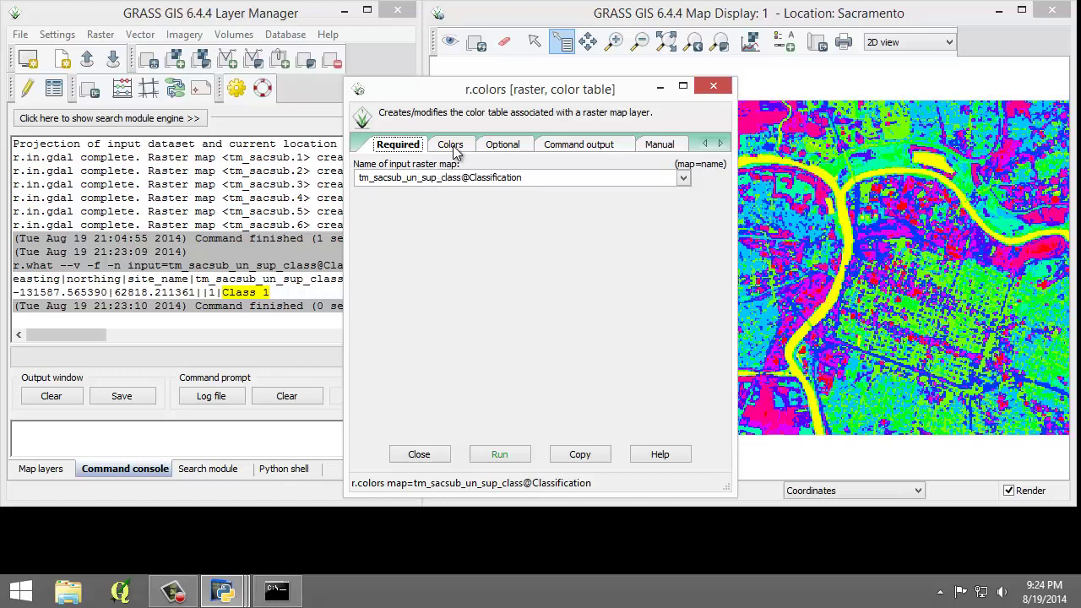
Step: Enter colour rules '1 yellow' and 'default grey' on the Colors tab and run r.colors
left_click(452, 147)
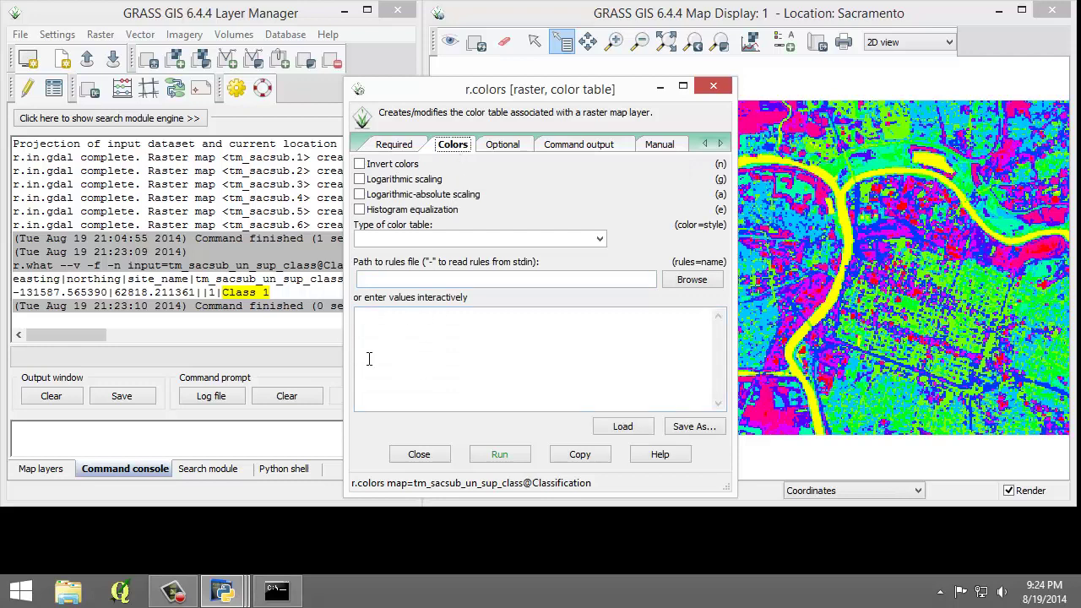
left_click(448, 361)
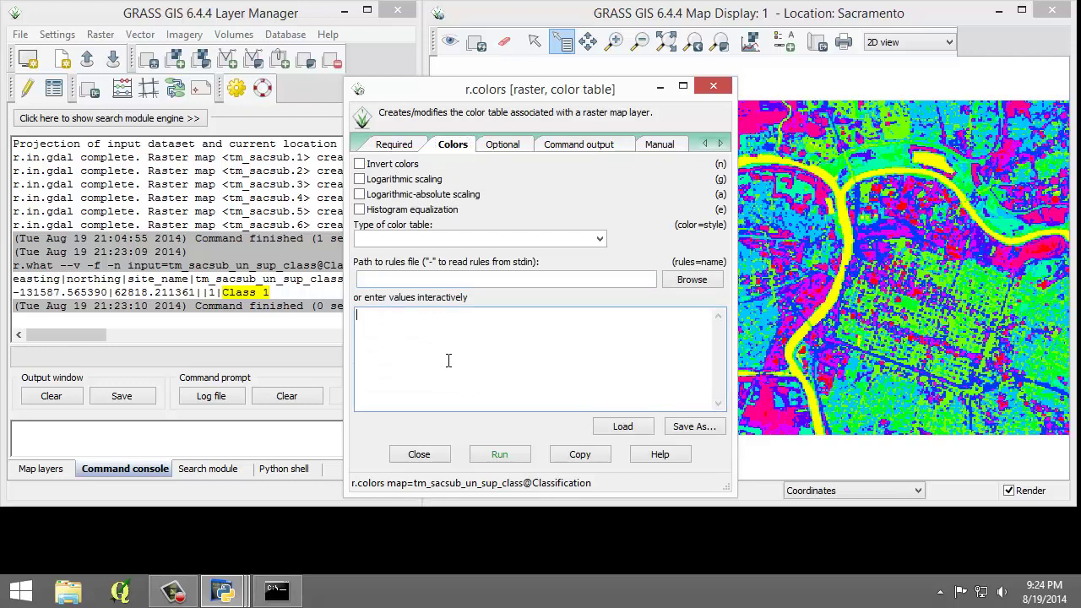
type("1 y")
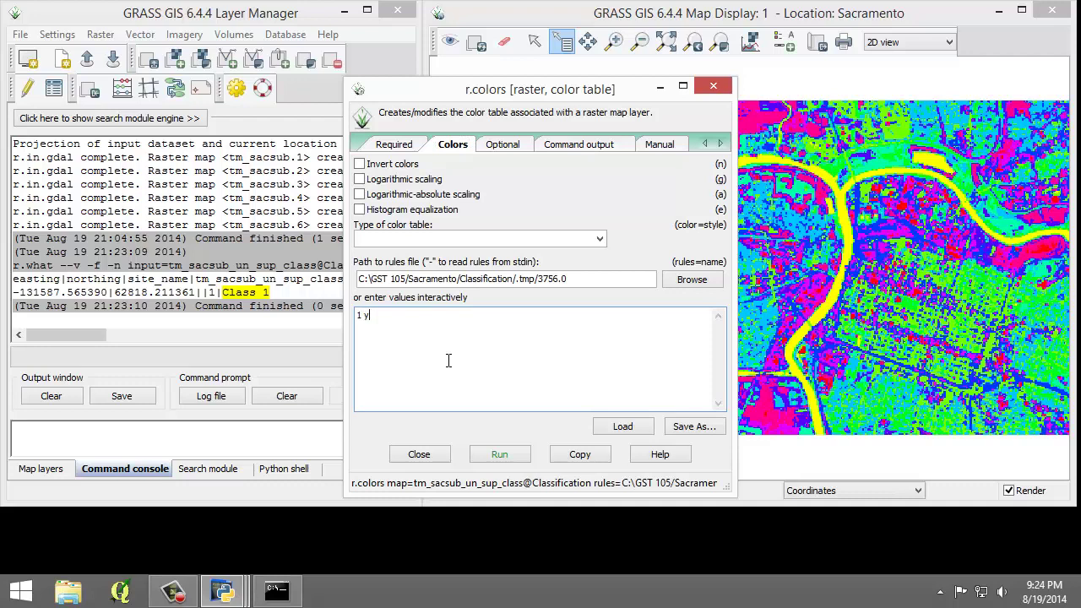
type("ellow ")
type("default gre")
type("y")
left_click_drag(389, 316, 341, 325)
left_click(419, 330)
left_click(508, 457)
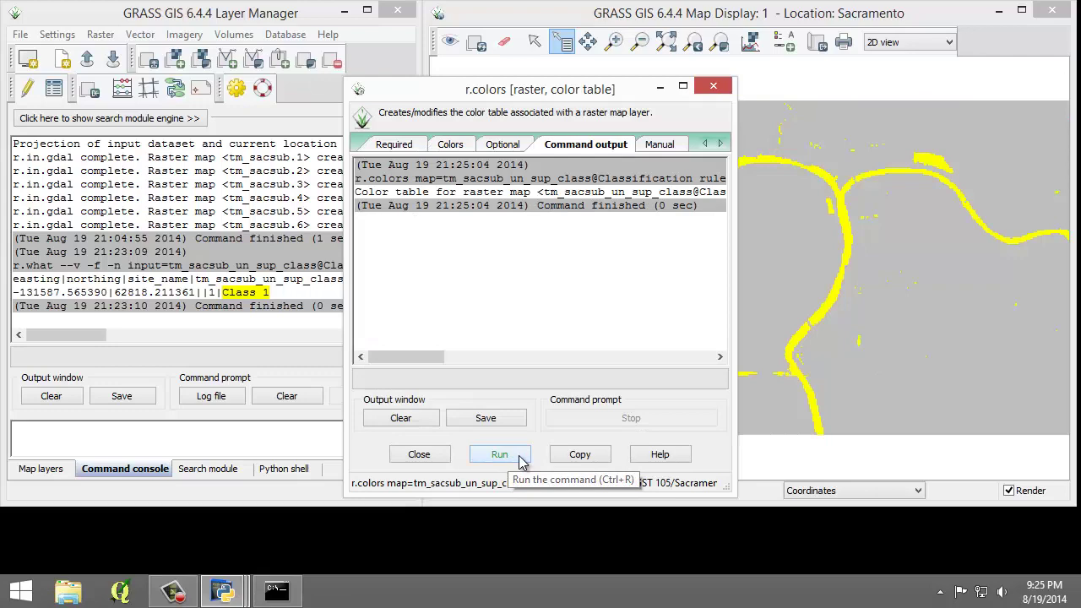
left_click(436, 456)
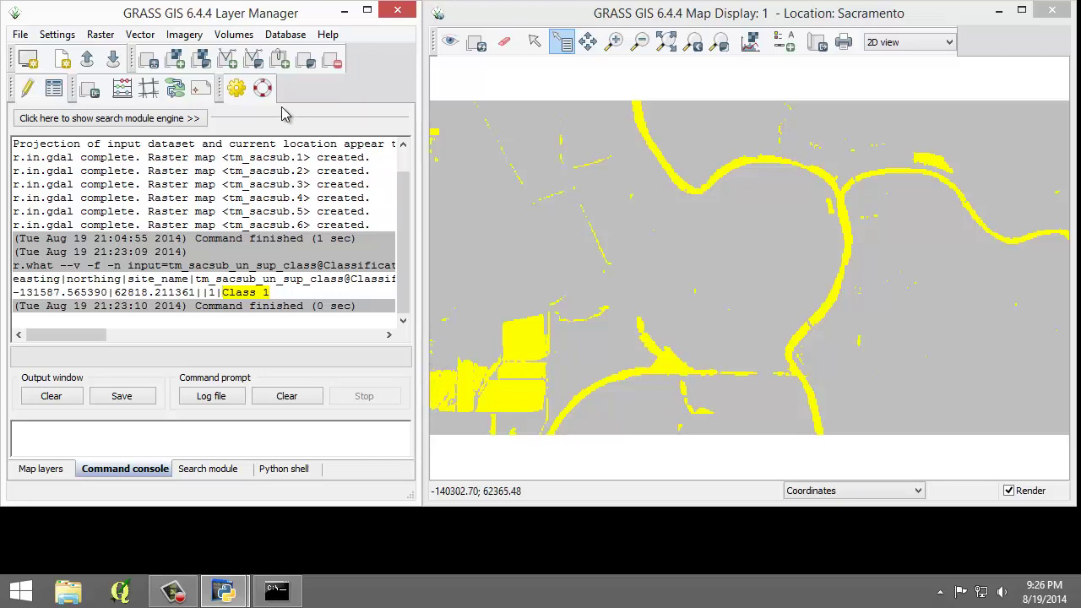
Step: Apply the 'rainbow' colour table to tm_sacsub_un_sup_class via r.colors
left_click(101, 35)
mouse_move(270, 62)
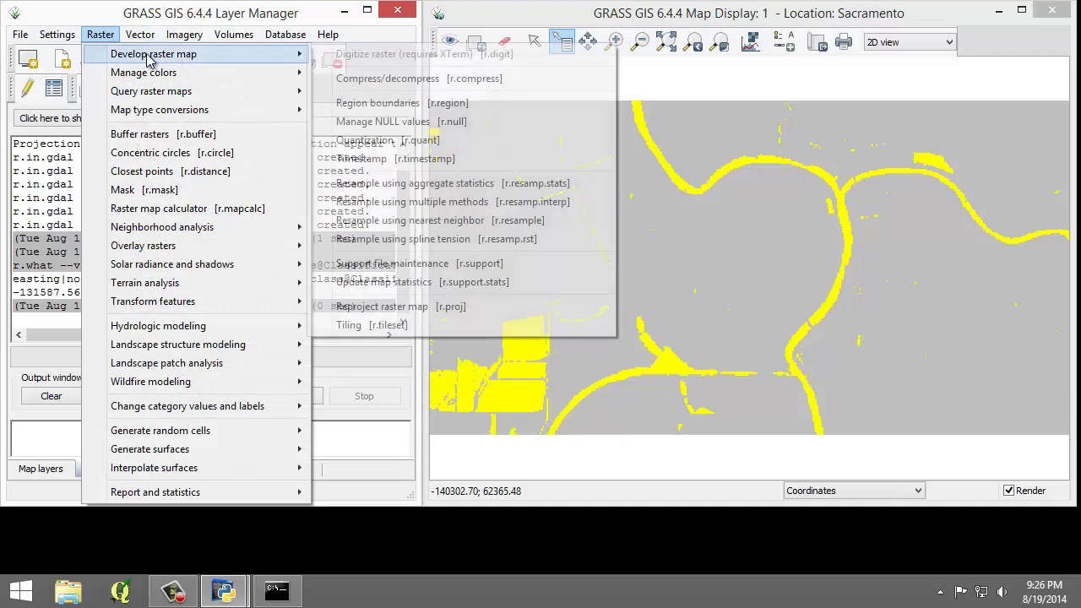
mouse_move(224, 75)
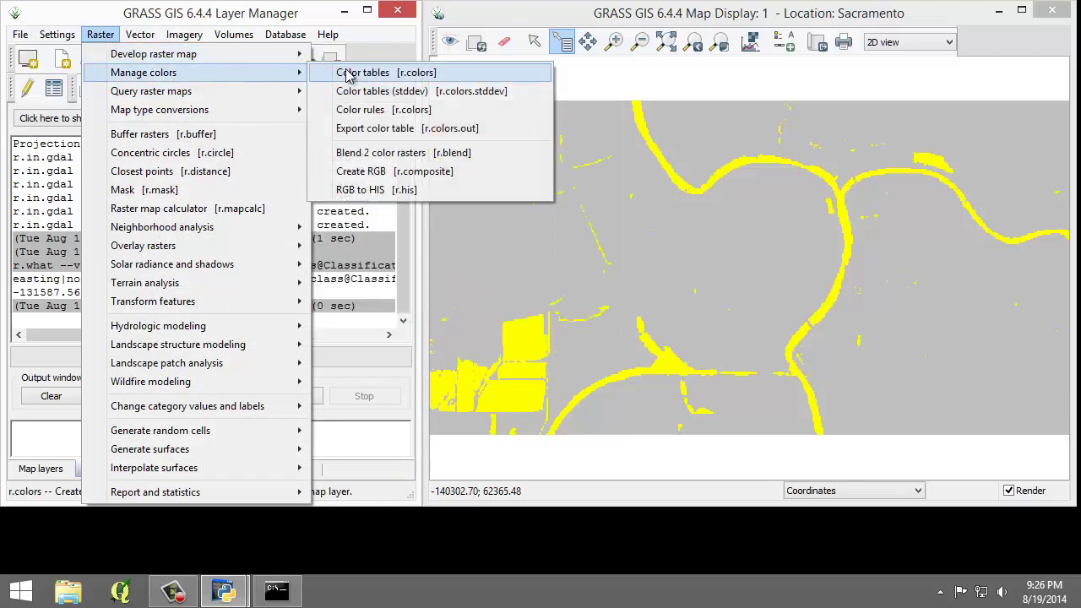
left_click(349, 75)
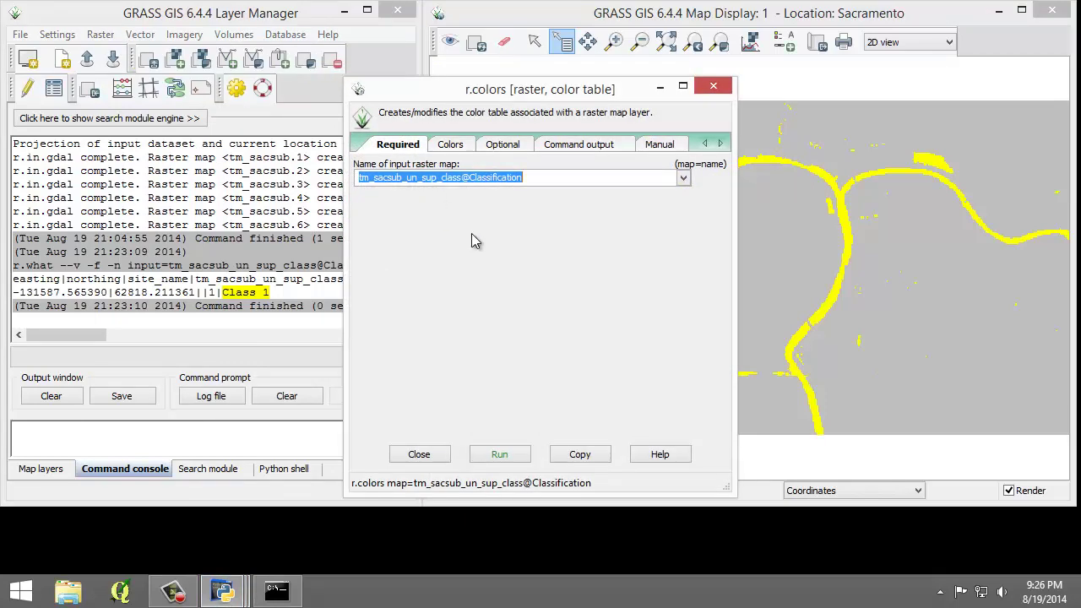
left_click(440, 147)
left_click(485, 367)
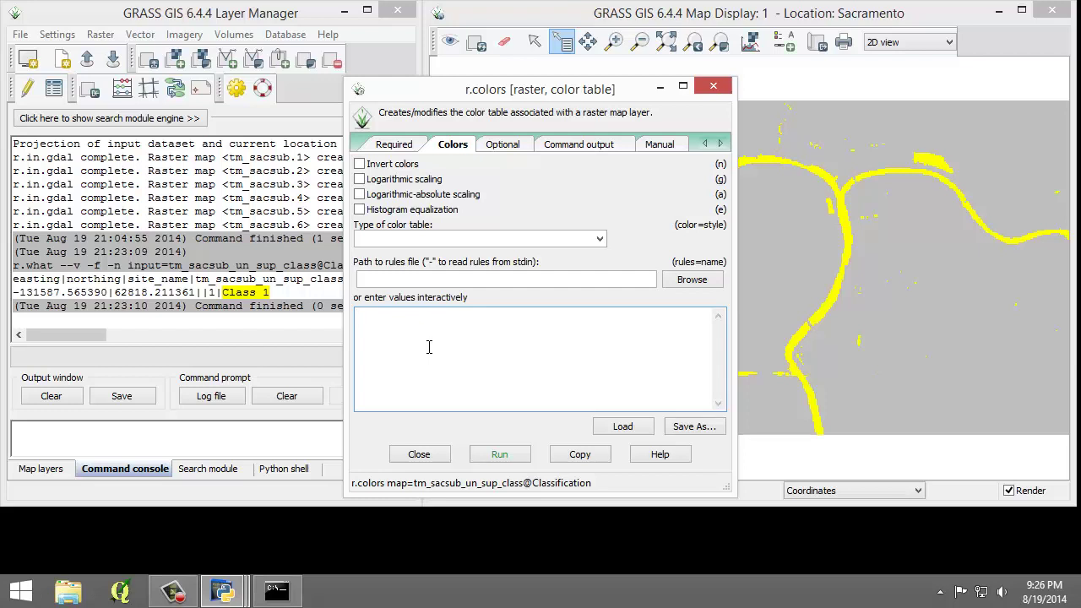
left_click(599, 239)
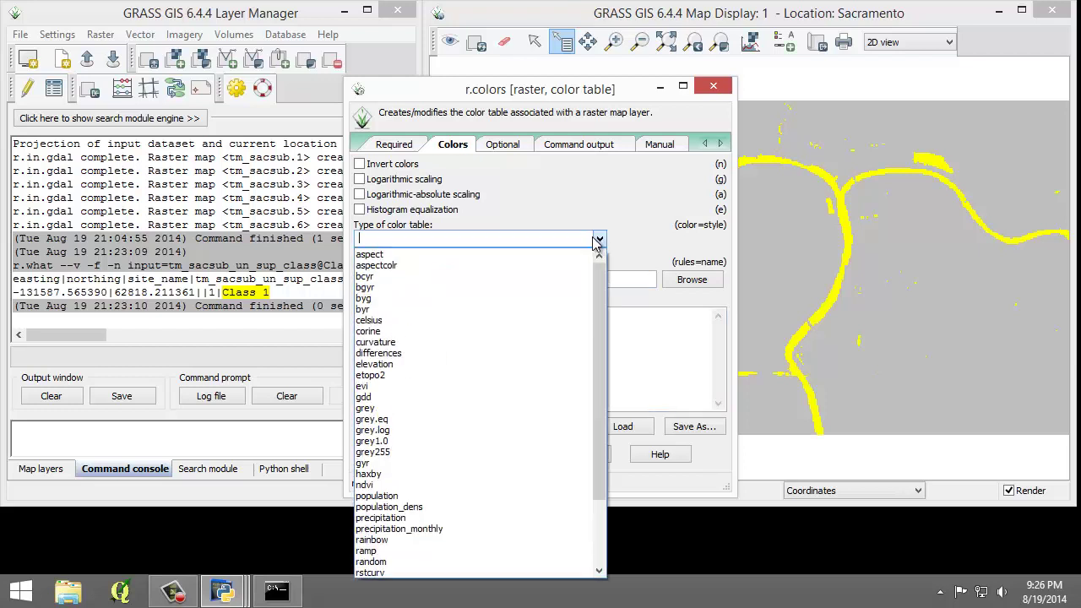
scroll(486, 404, "down", 3)
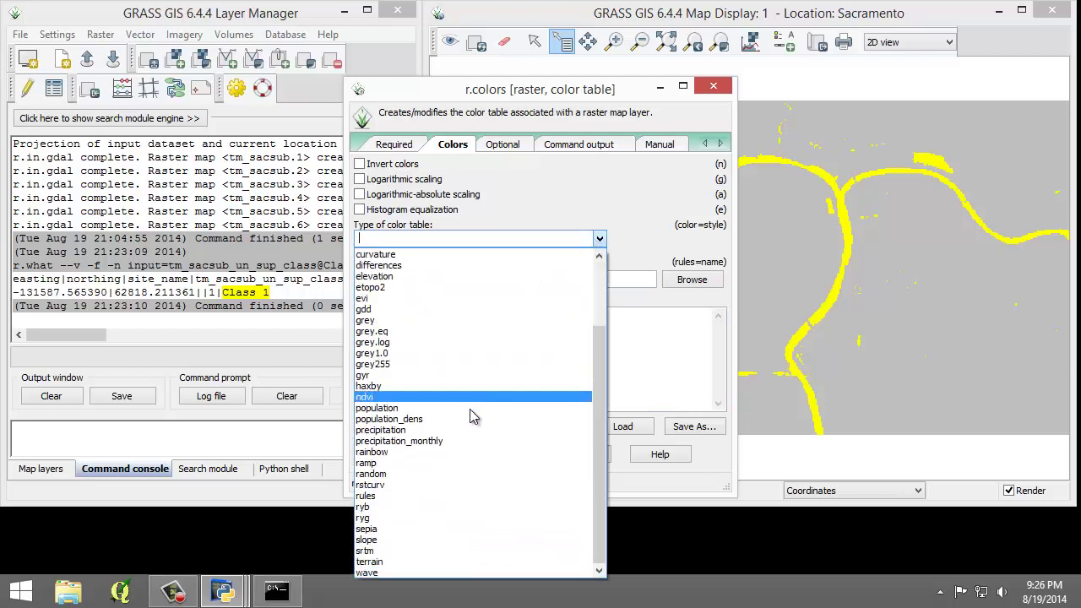
left_click(426, 454)
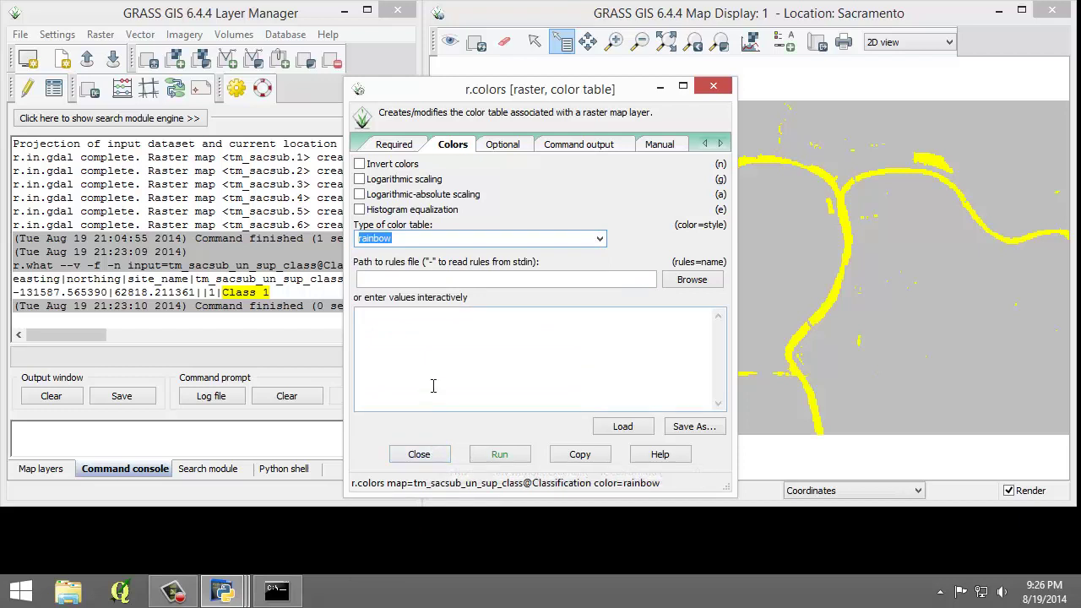
left_click(519, 457)
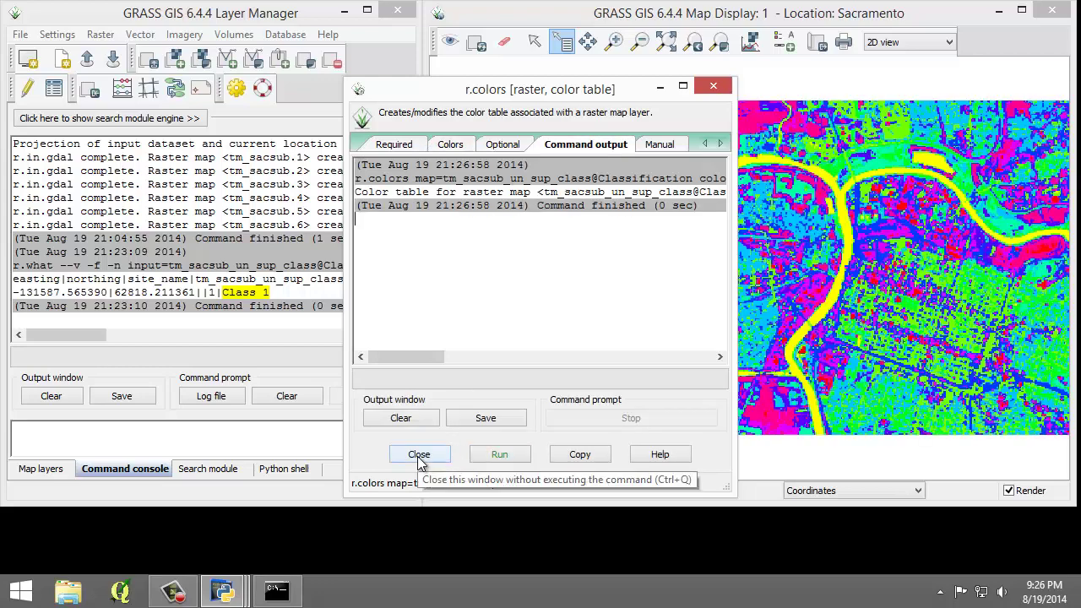
Step: Close r.colors, open r.reclass for the classification map, and skim its manual
left_click(419, 456)
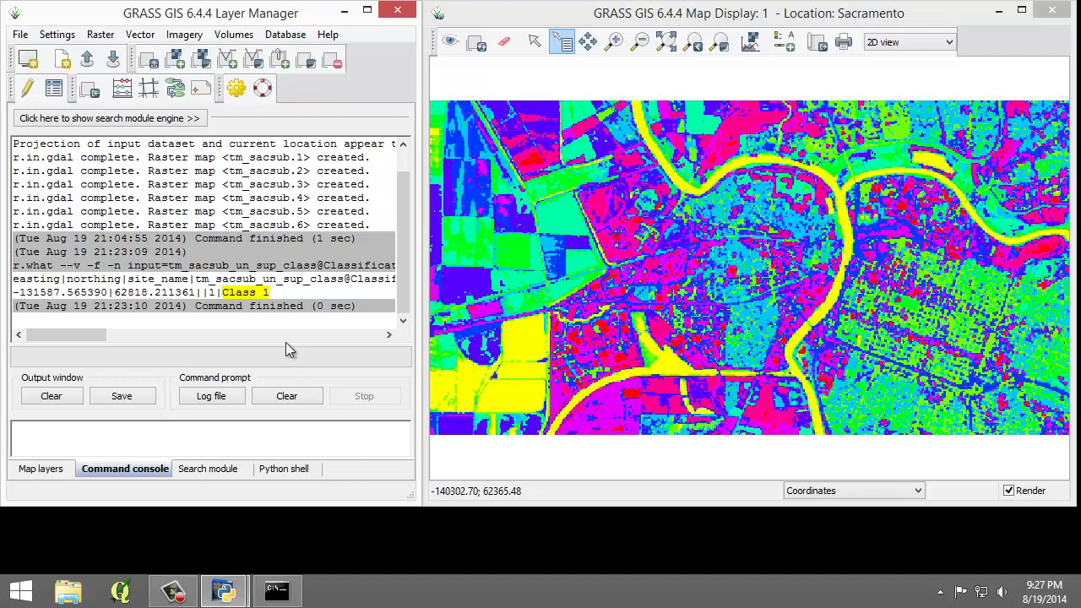
left_click(100, 34)
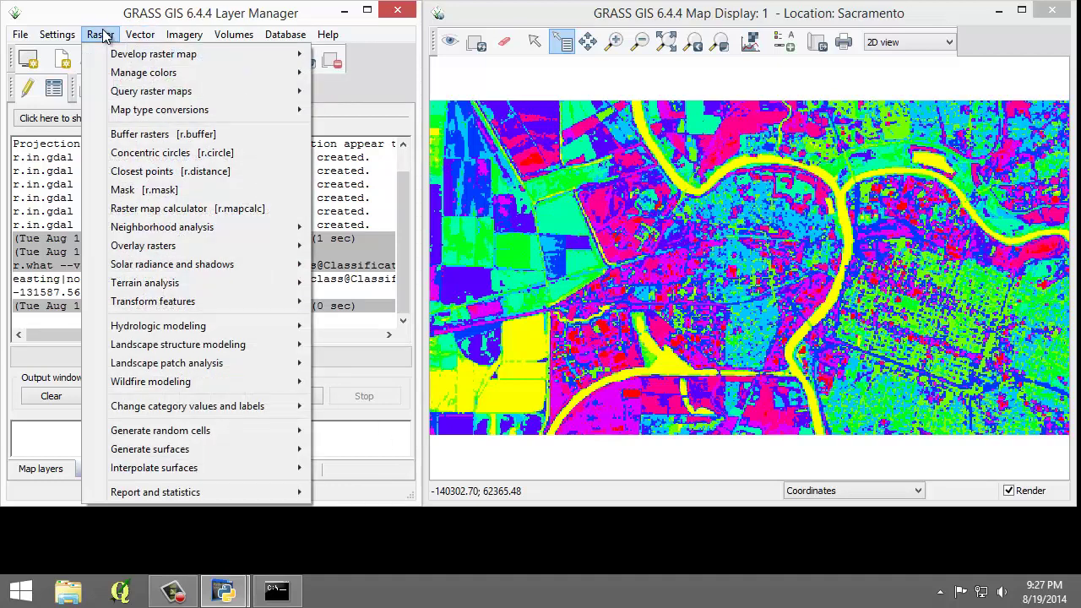
mouse_move(262, 408)
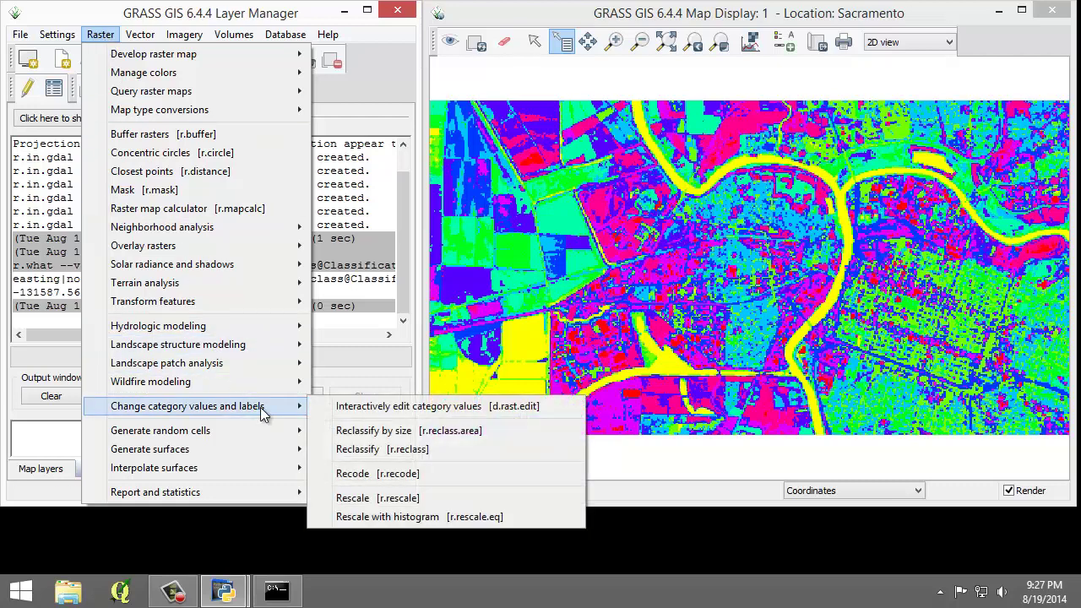
left_click(406, 451)
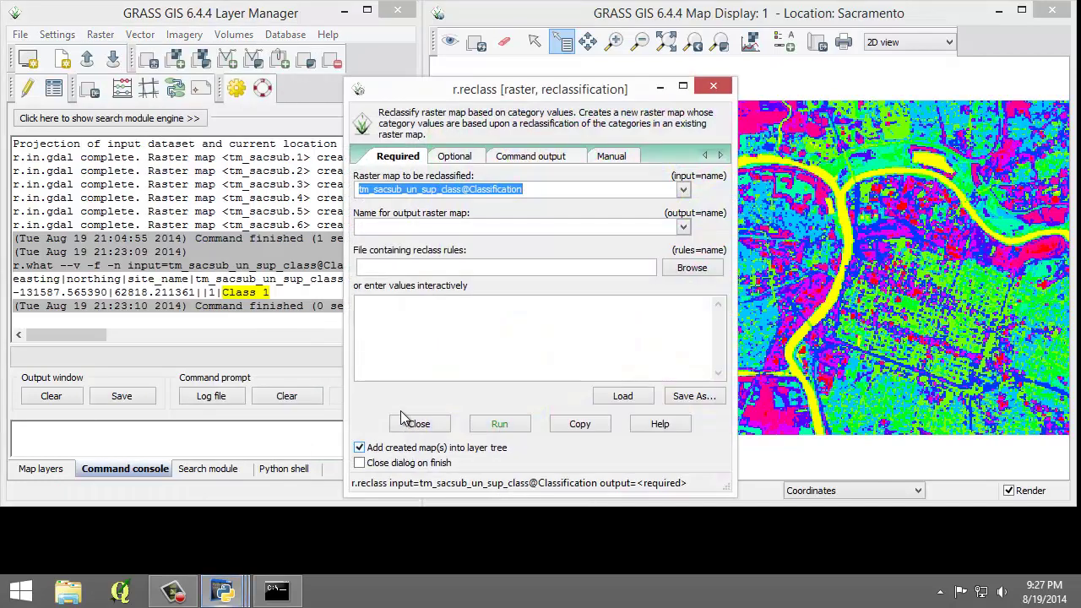
left_click(599, 160)
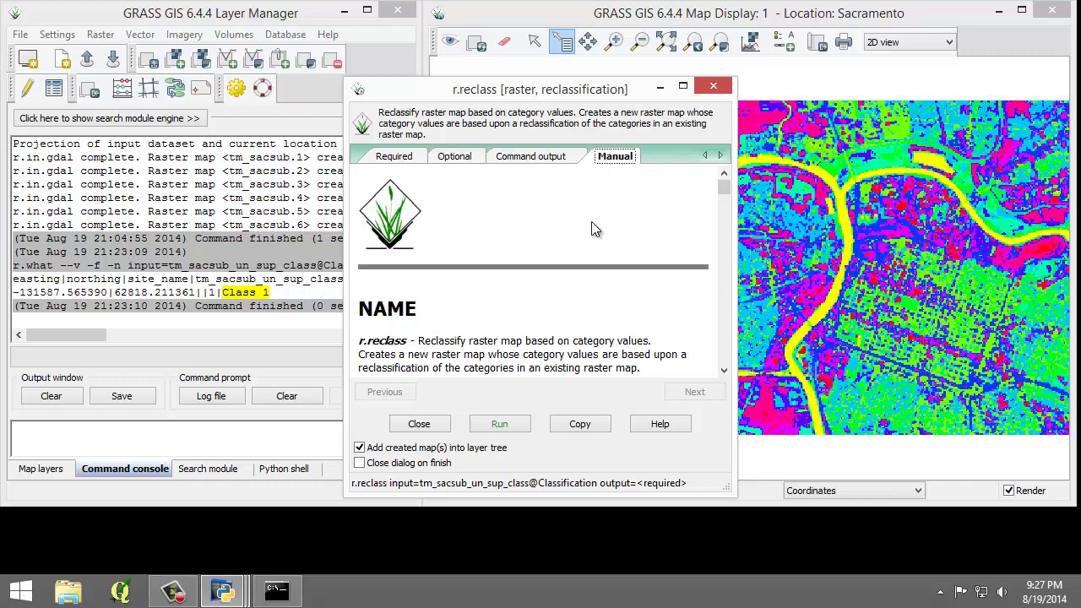
scroll(557, 353, "down", 1)
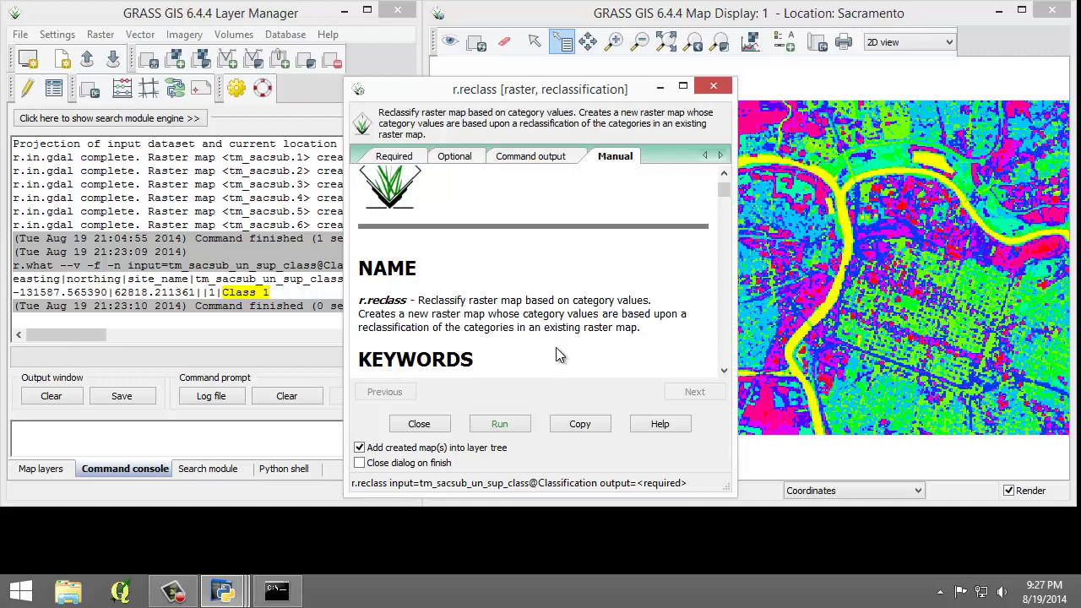
left_click(394, 156)
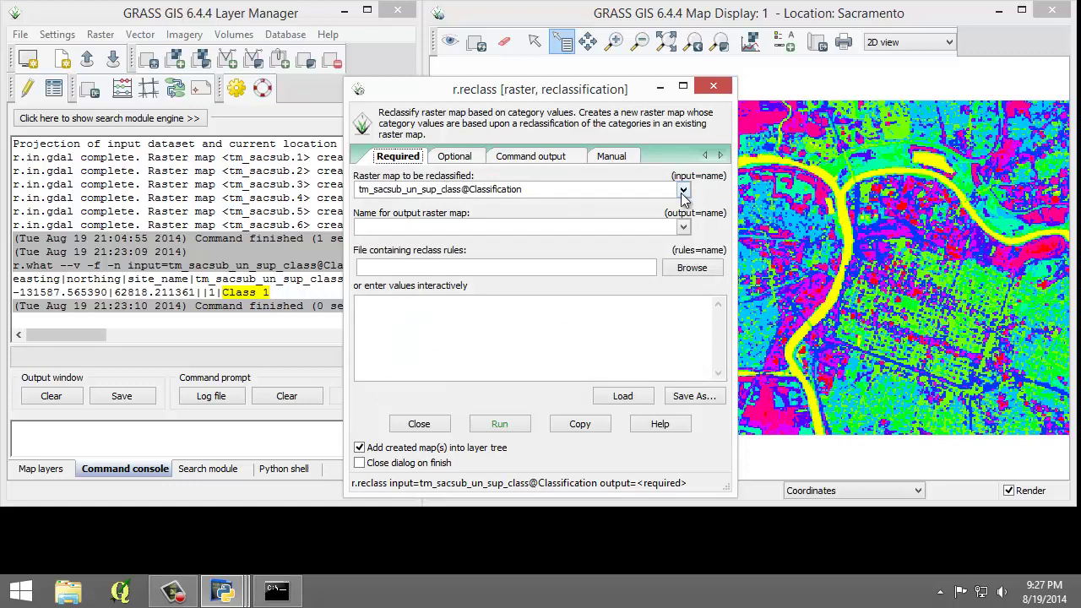
Step: Set the r.reclass output map name to tm_sacsub_un_sup_class_reclass
left_click(586, 227)
type("tm_sacsub_un")
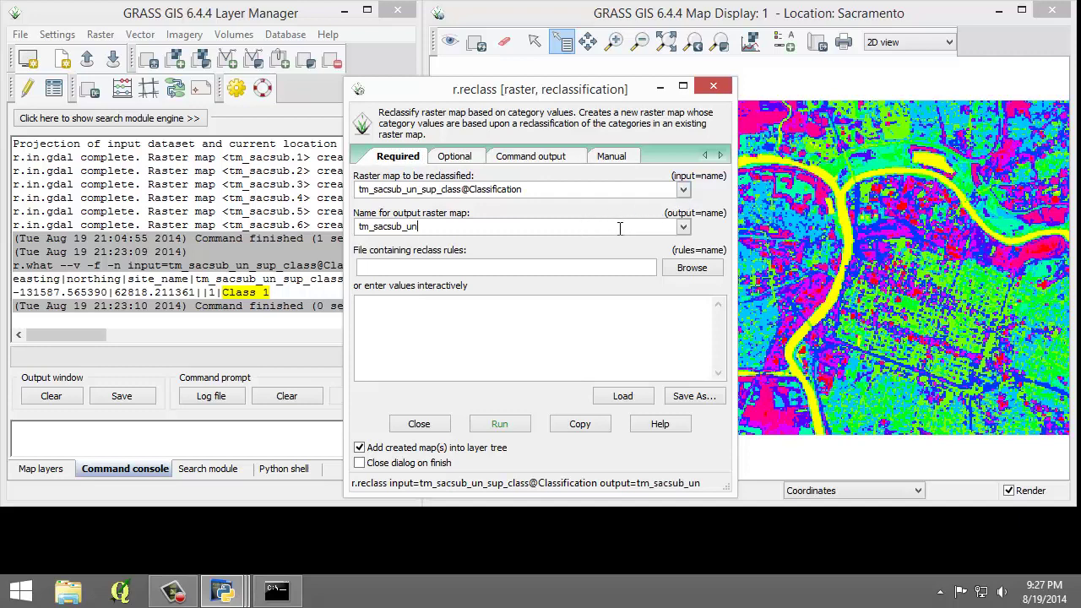
type("_sup_class_reclass")
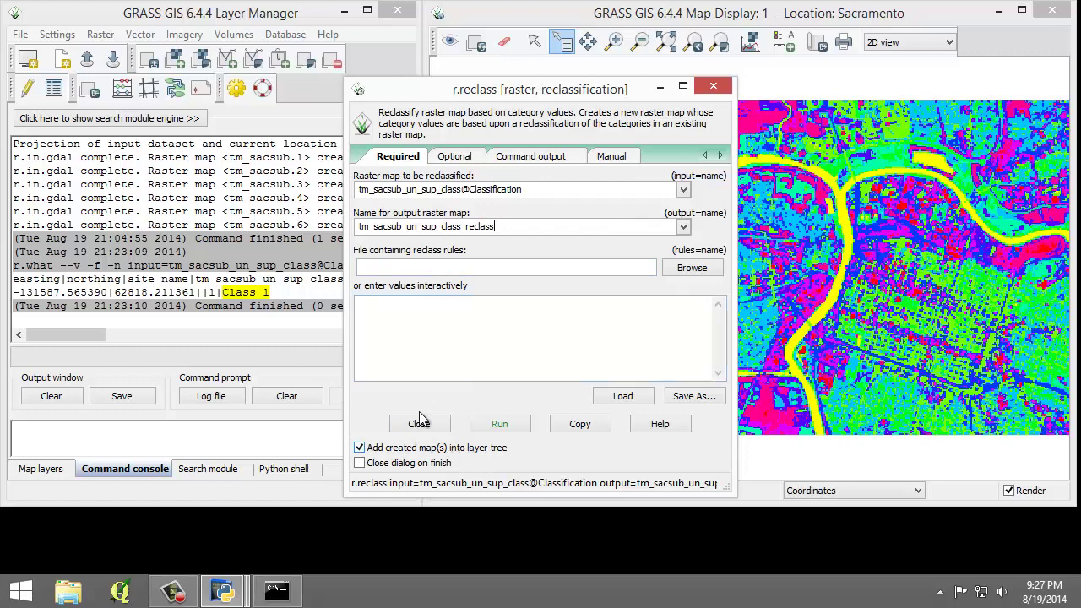
left_click(460, 158)
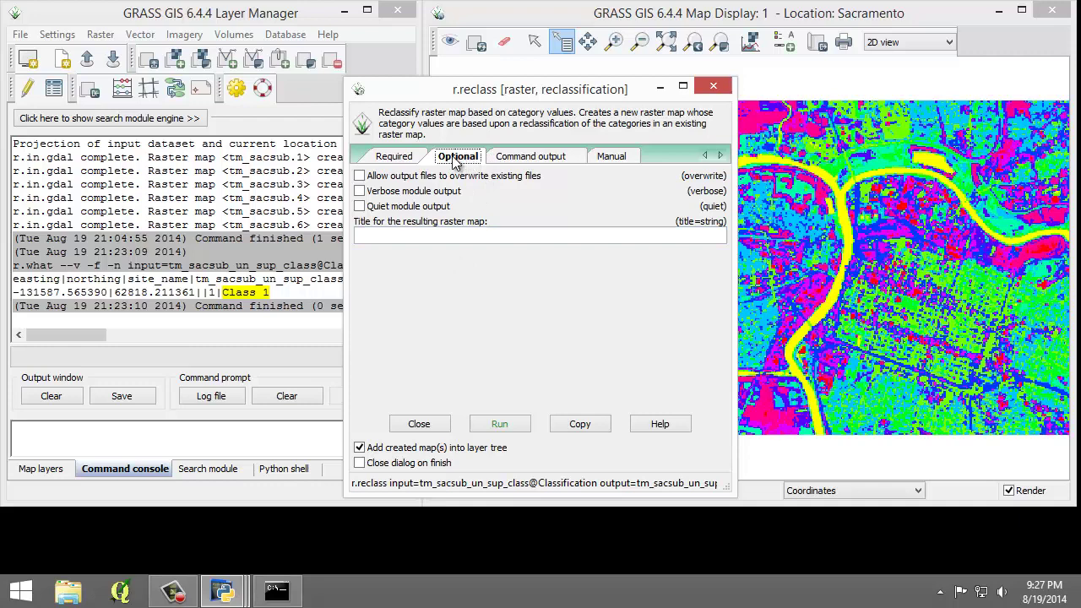
left_click(419, 163)
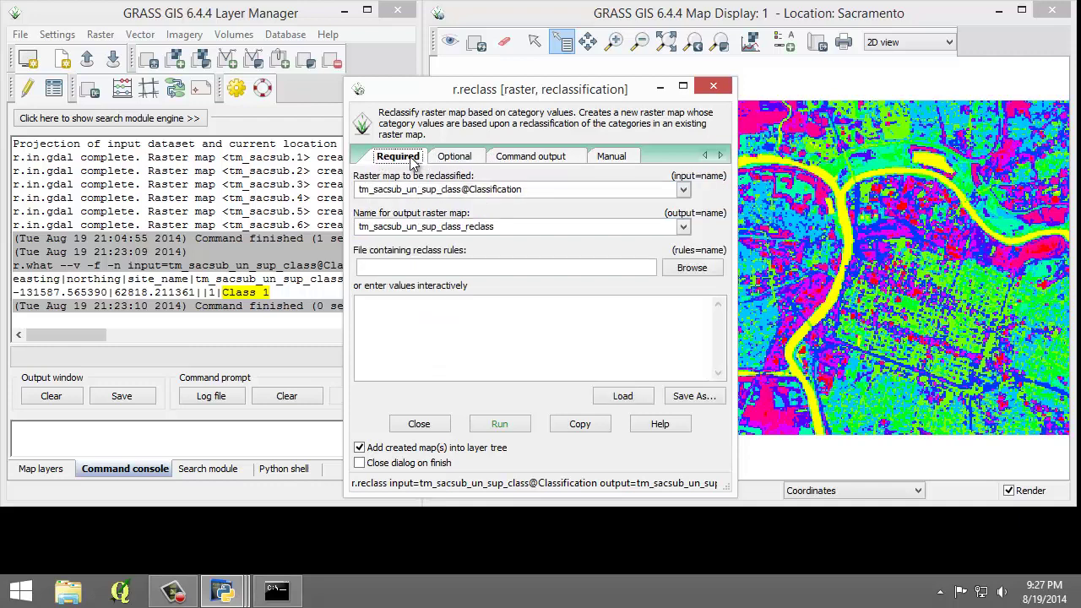
Step: Enter reclass rules '1 = 1 Water' and '* = *' and run the reclassification
left_click(417, 345)
left_click(428, 324)
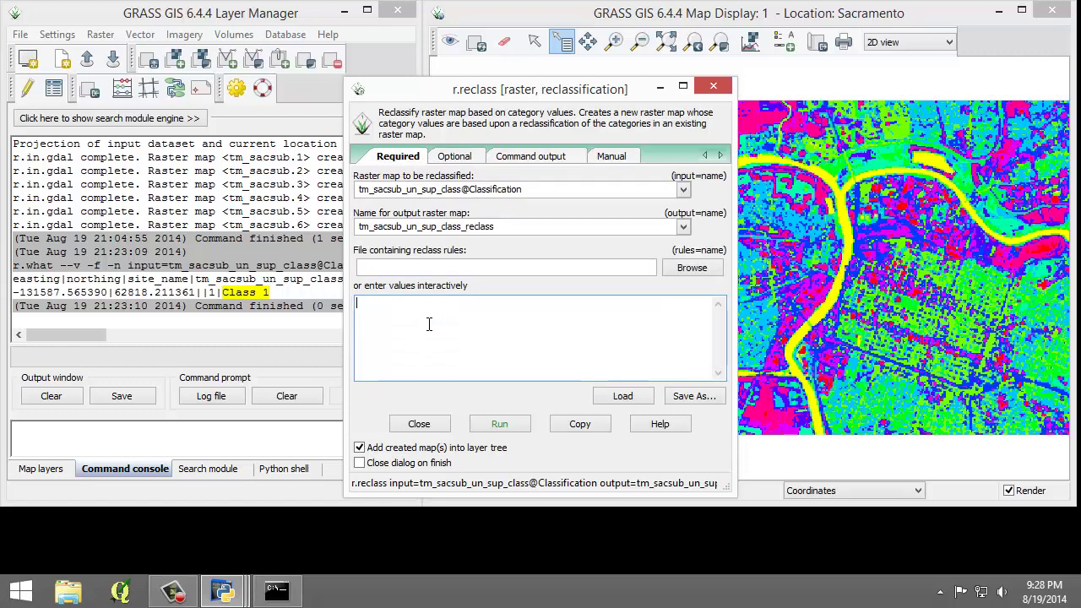
type("1 =")
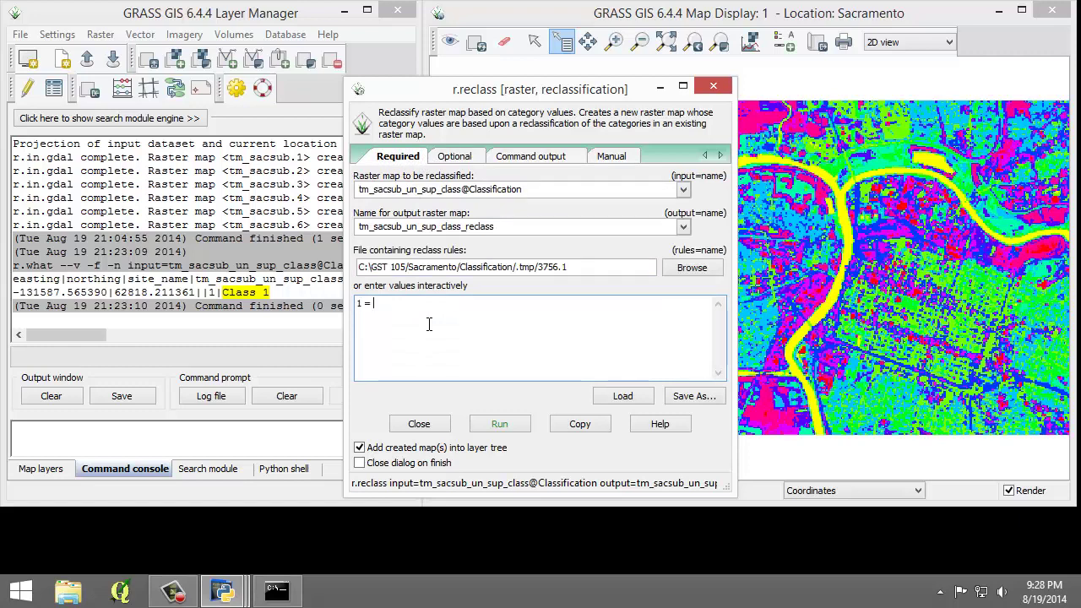
type(" 1")
type("*")
type(" Water")
key("Return")
type("*")
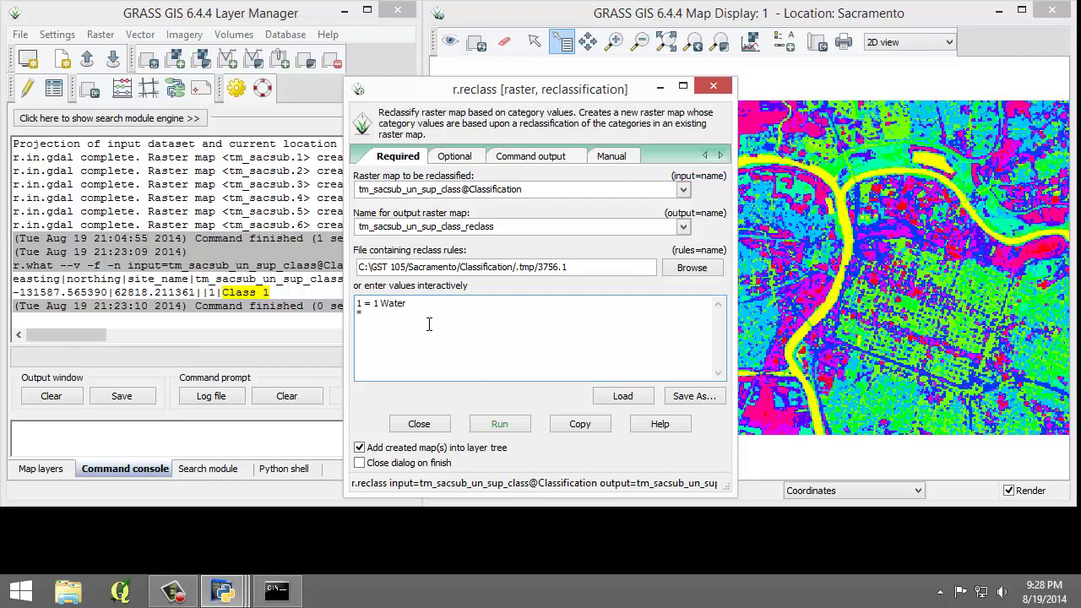
type(" = *")
left_click(487, 425)
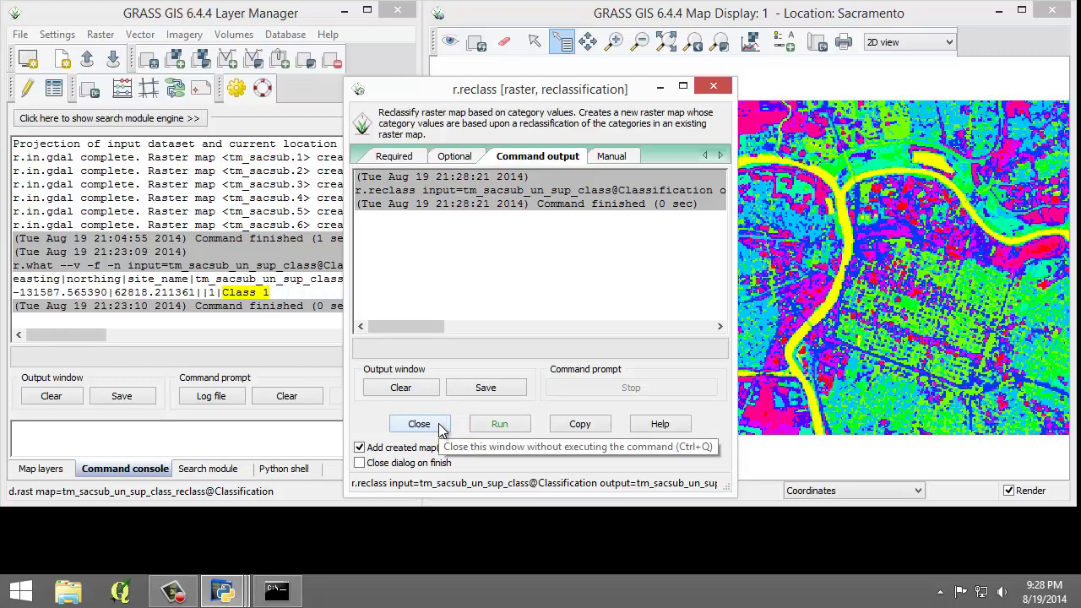
Step: Close r.reclass and query a river point on the reclassified map, which returns 1 Water
left_click(439, 425)
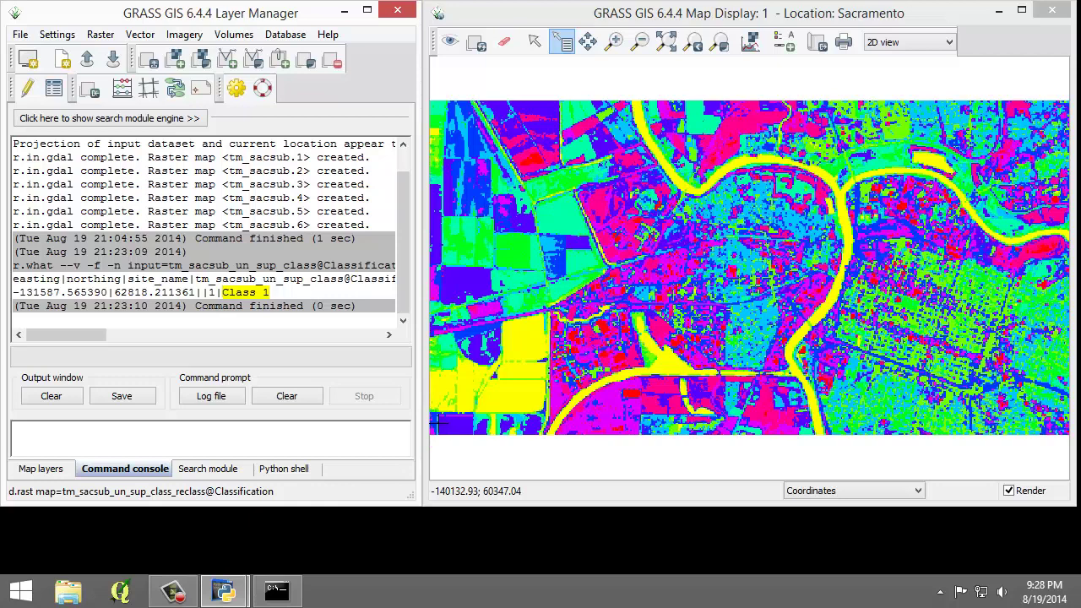
left_click(47, 470)
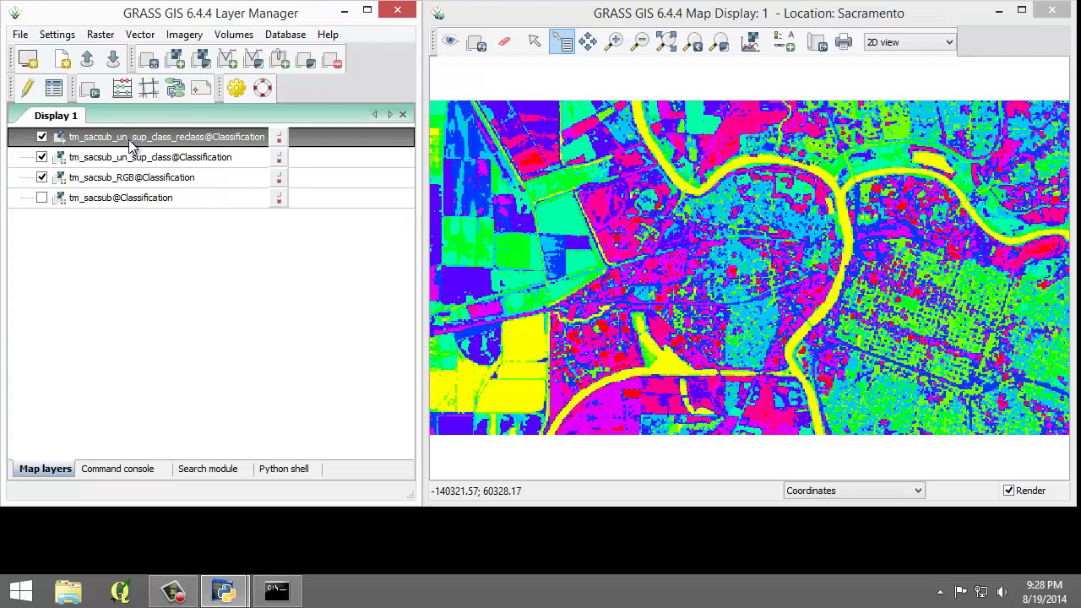
left_click(567, 49)
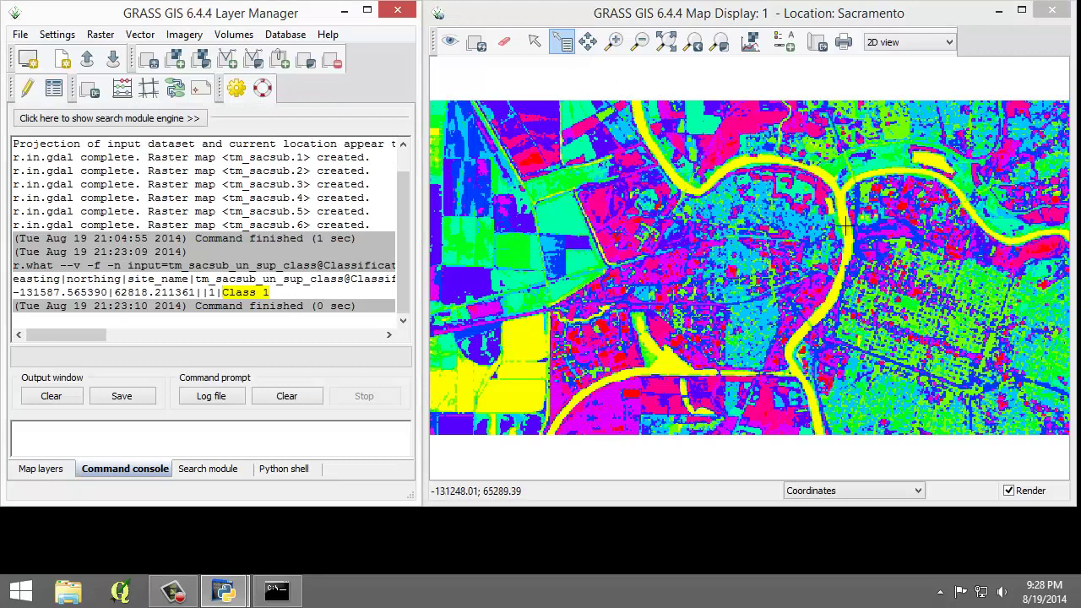
left_click(847, 245)
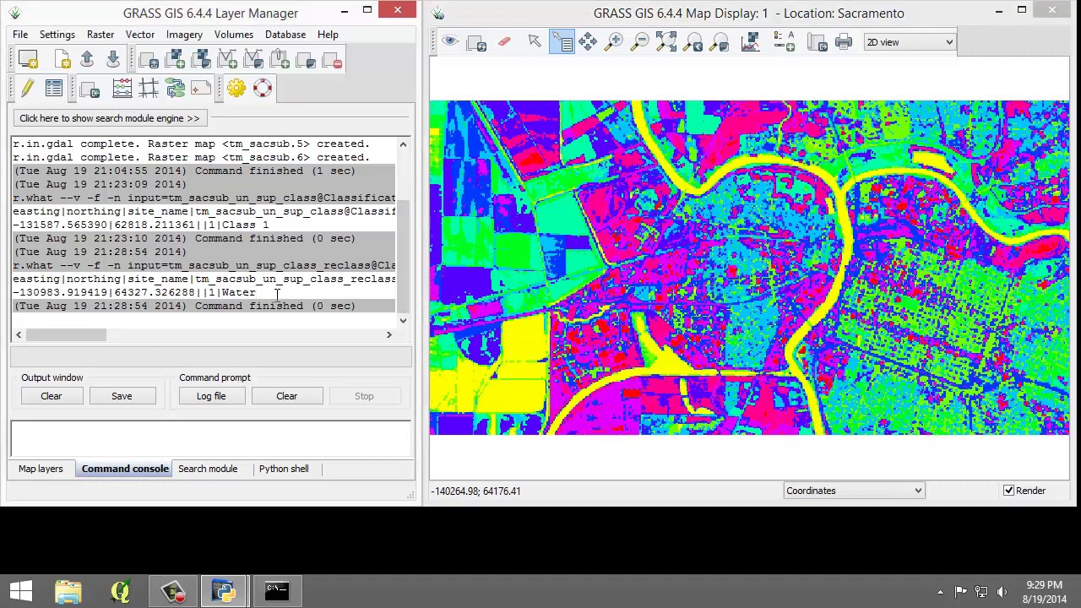
left_click_drag(276, 293, 210, 292)
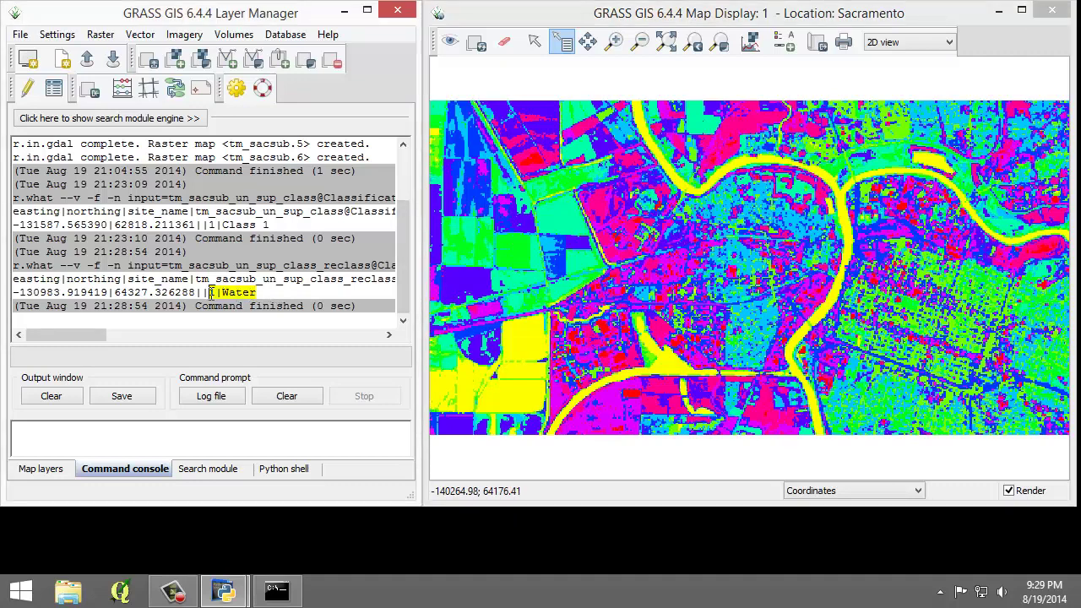